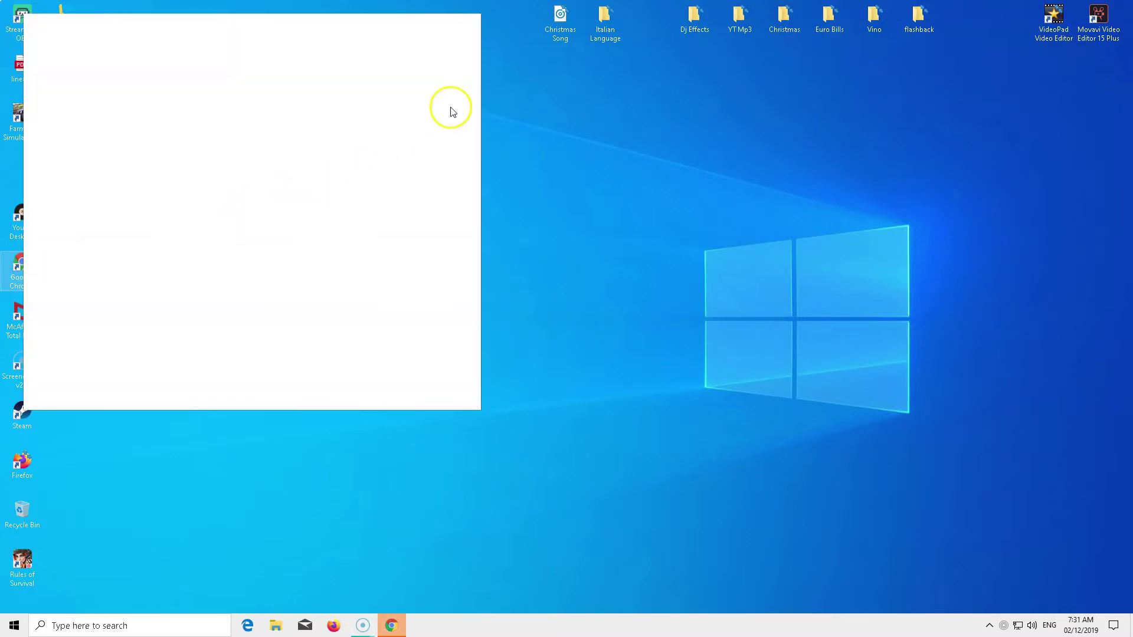
# Step: Search Google for "OBS" and open the official Open Broadcaster Software website
pyautogui.click(438, 21)
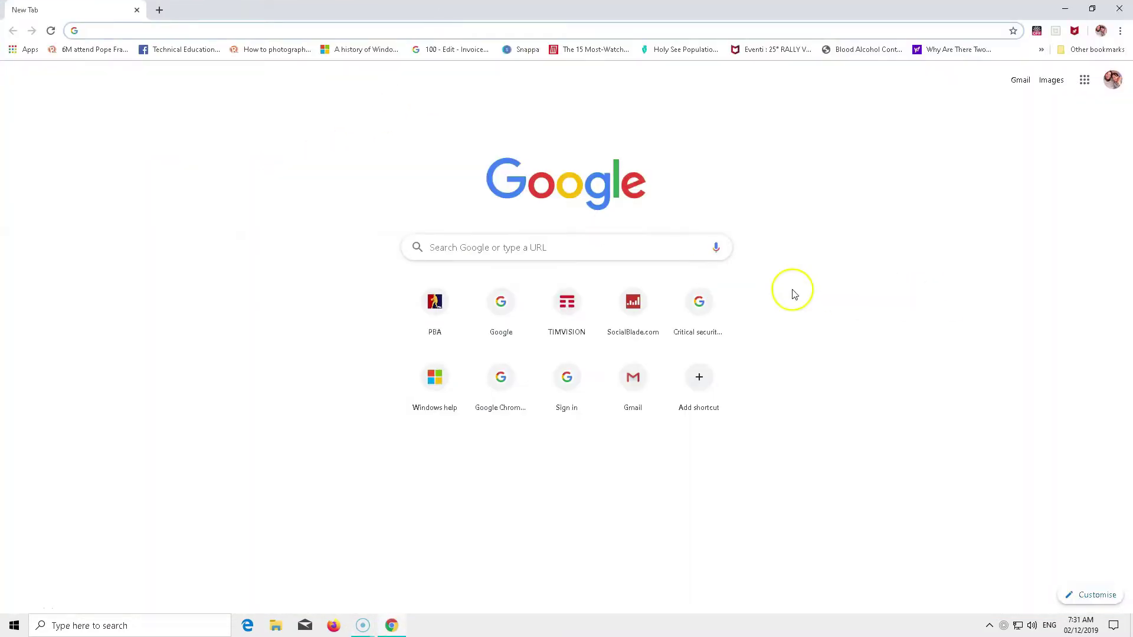
pyautogui.click(621, 249)
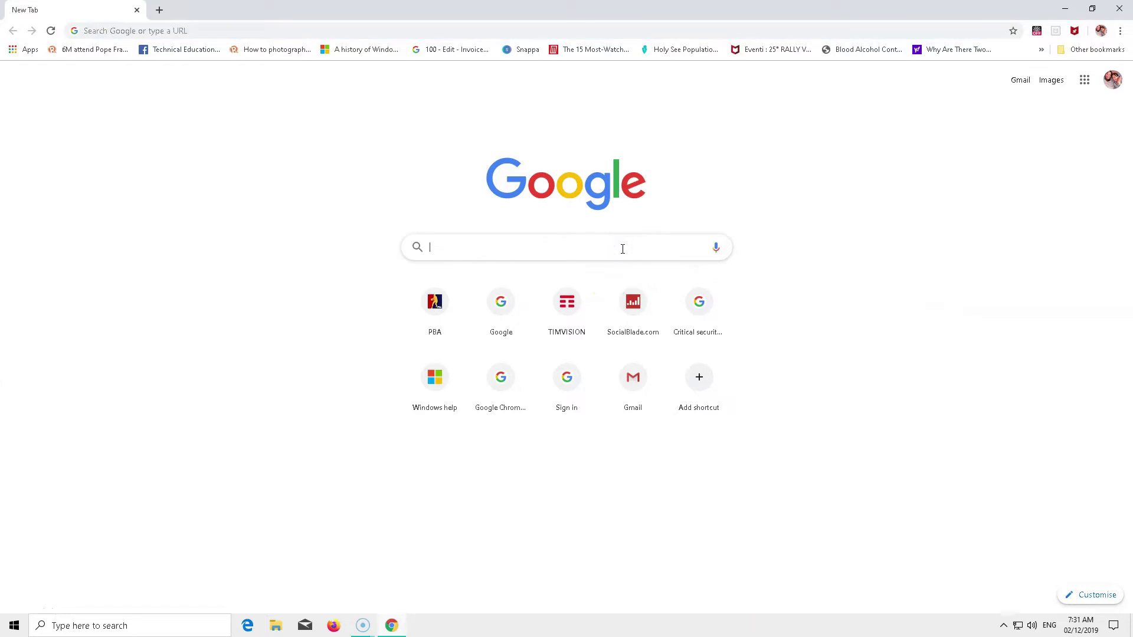
pyautogui.write('OBS')
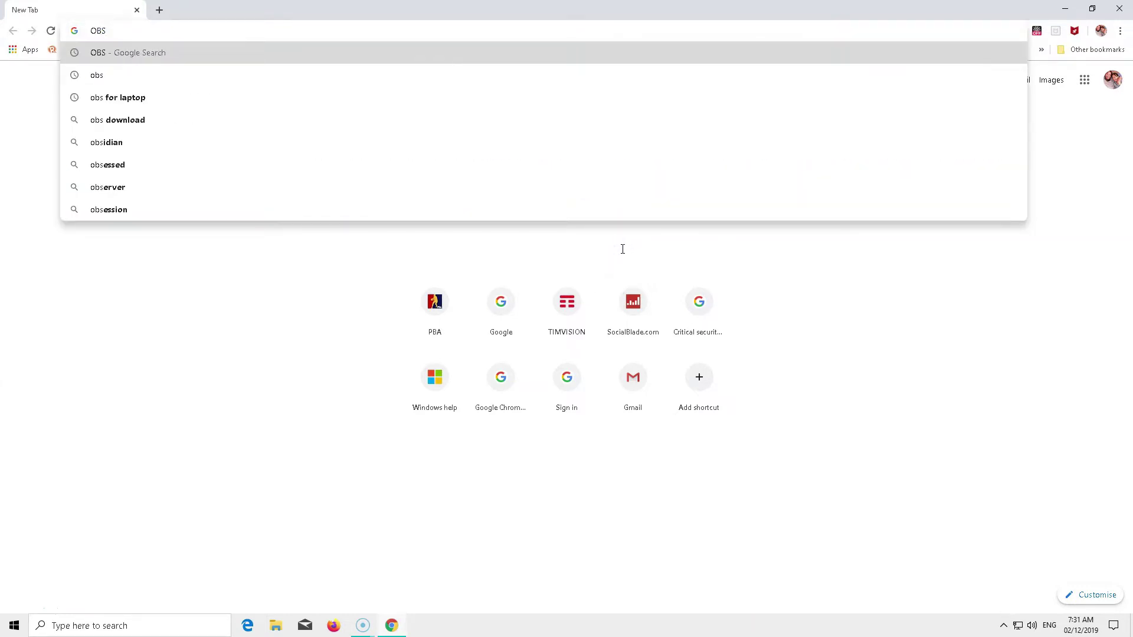
pyautogui.press('Return')
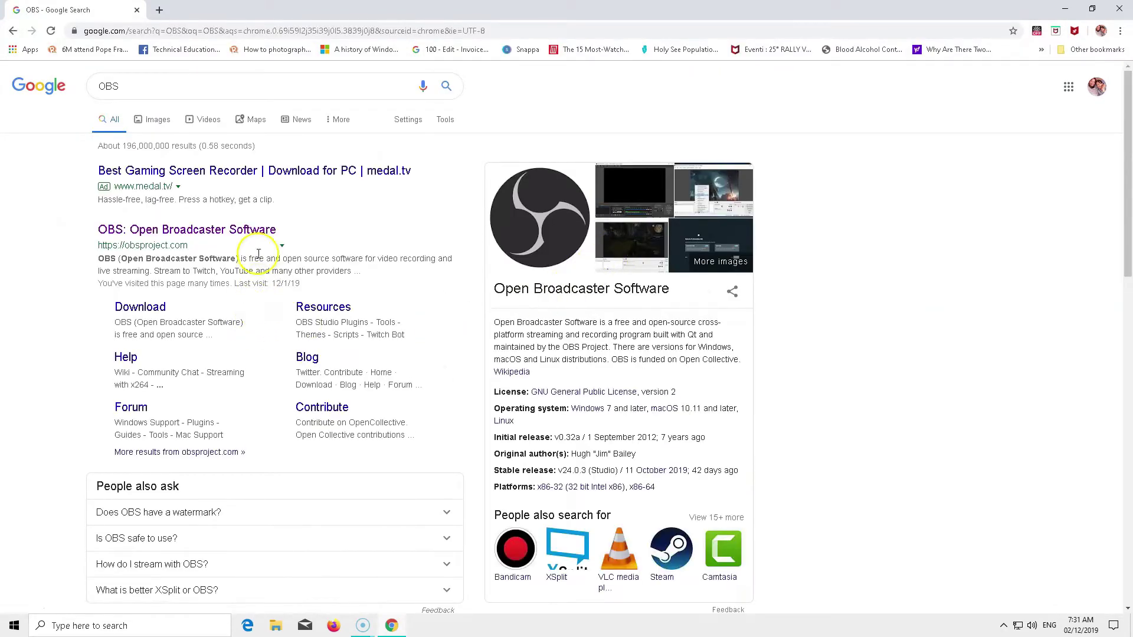
pyautogui.click(250, 231)
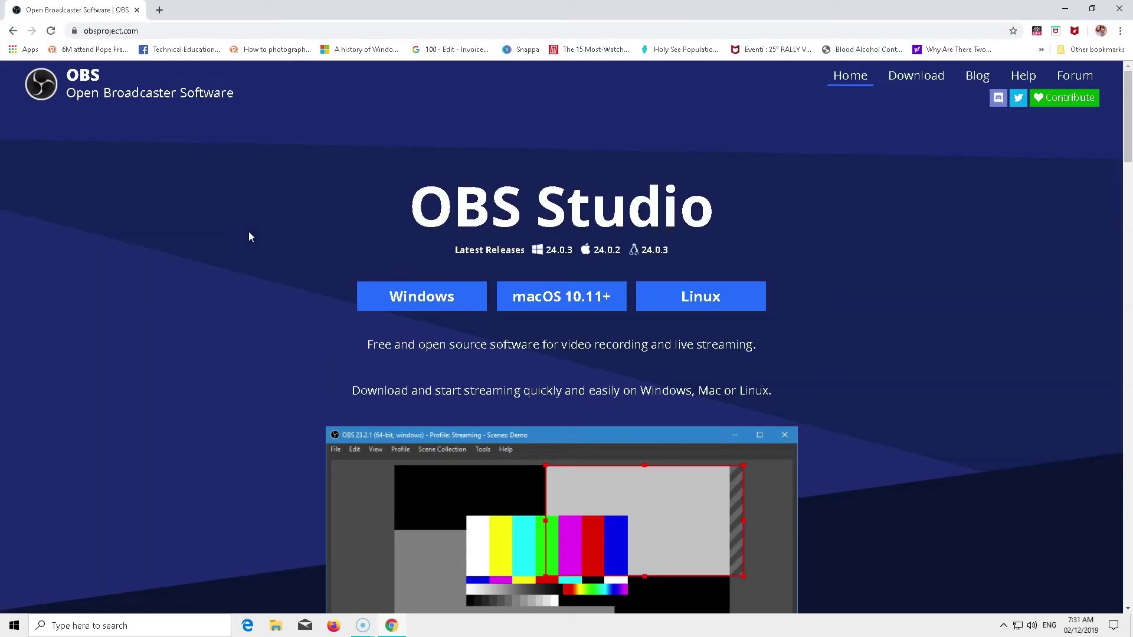
# Step: Download the Windows version of OBS Studio from the project's home page
pyautogui.scroll(-2, 249, 236)
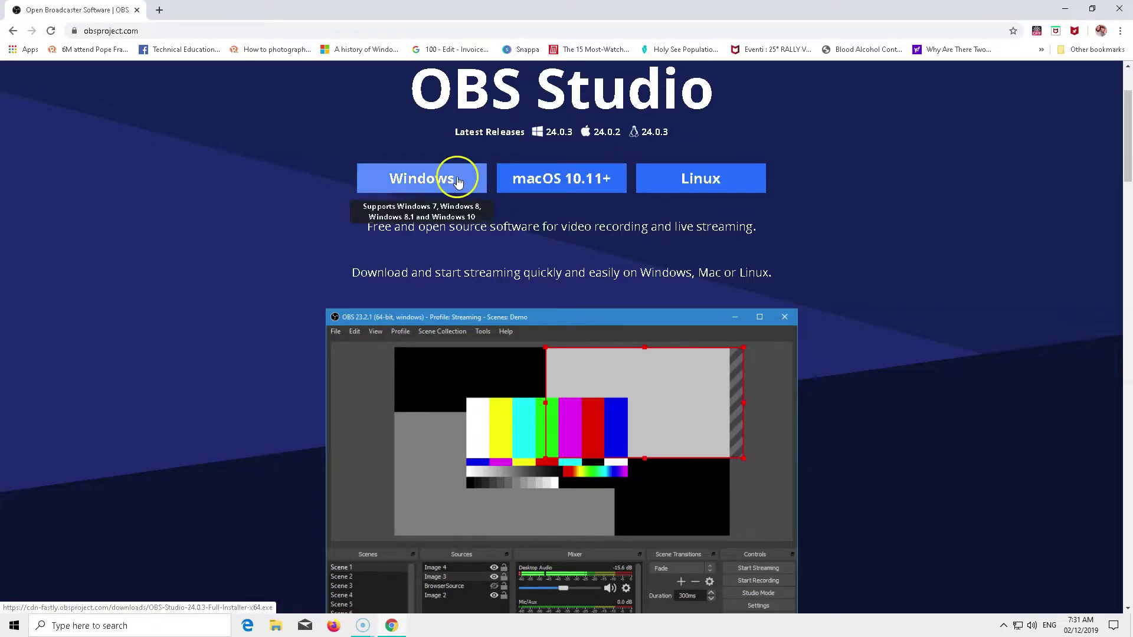
pyautogui.scroll(-6, 404, 318)
pyautogui.scroll(7, 403, 324)
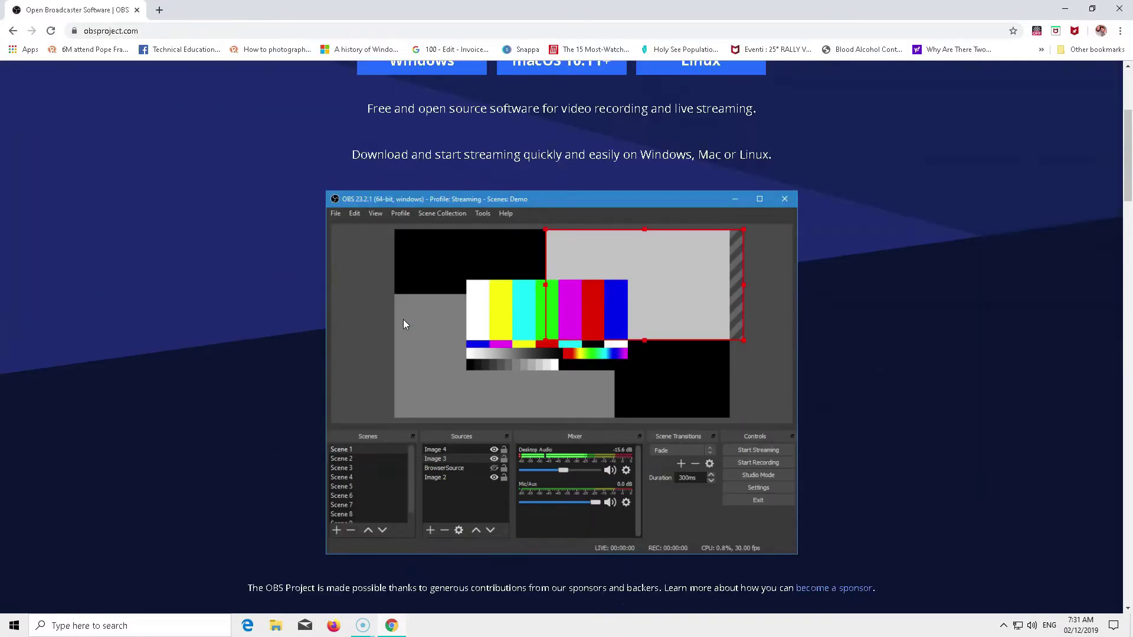
pyautogui.click(438, 241)
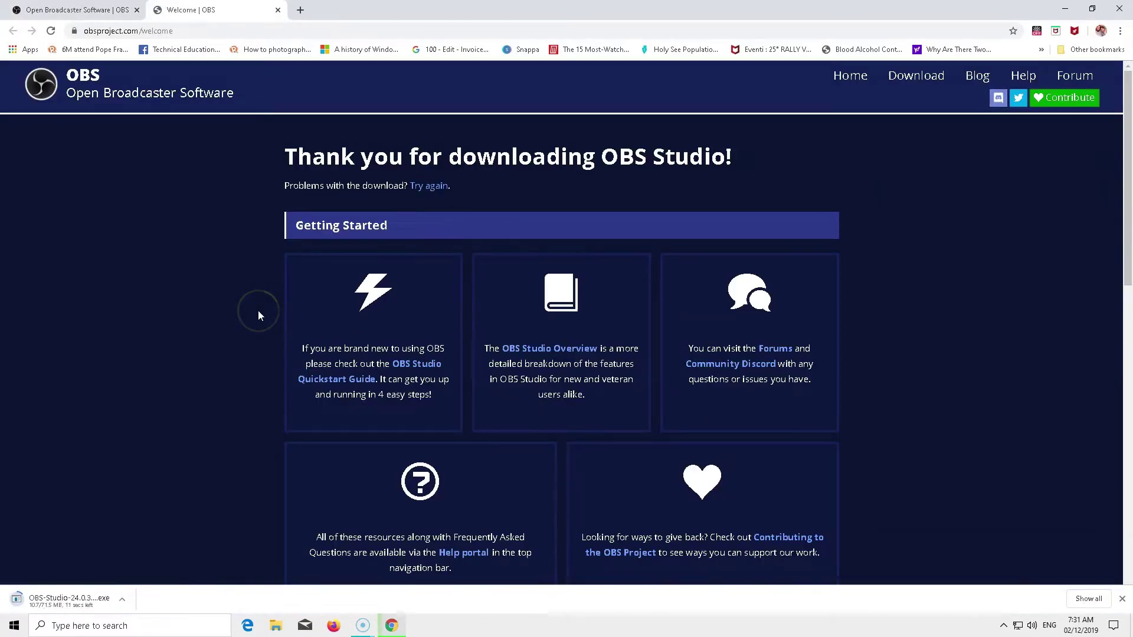
pyautogui.scroll(-4, 225, 370)
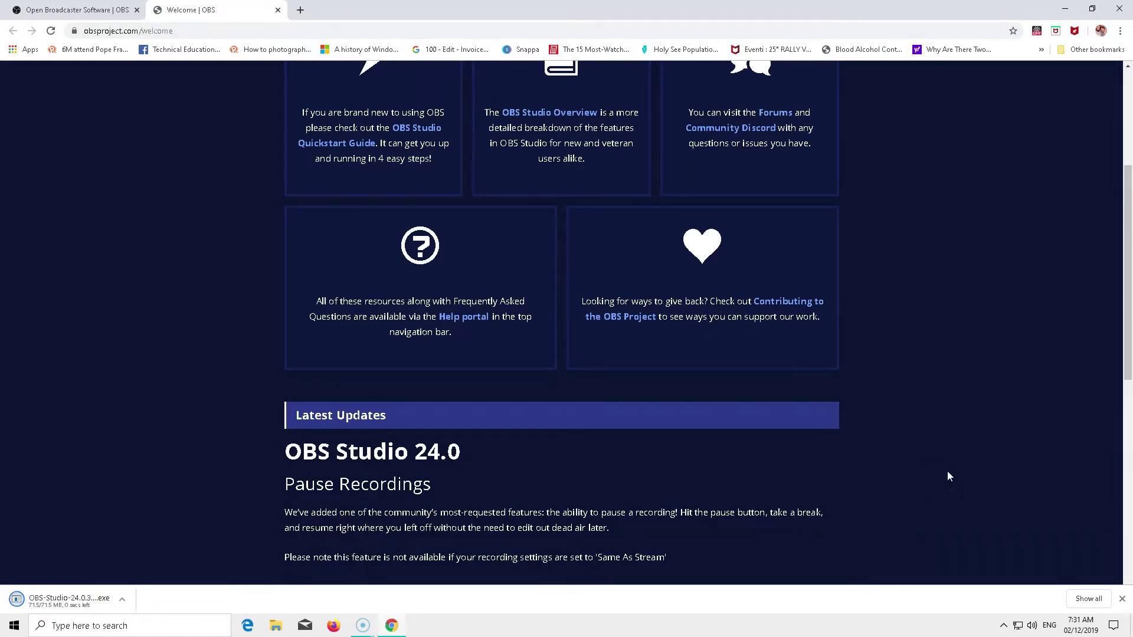
# Step: Run the downloaded OBS Studio installer and allow it to make changes to the device
pyautogui.click(122, 601)
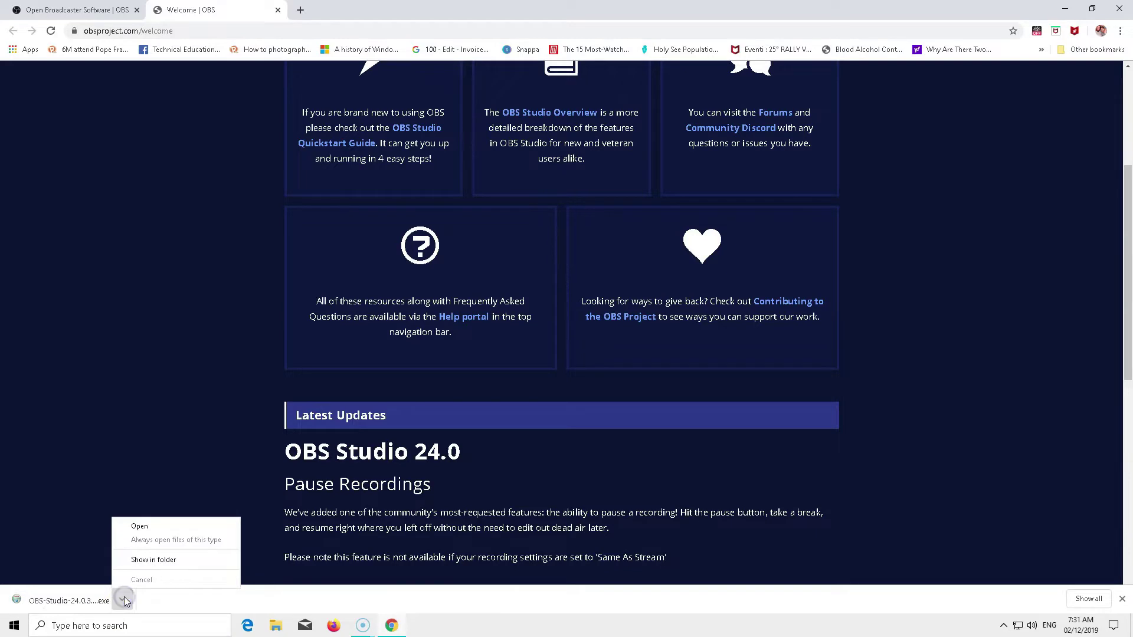
pyautogui.click(142, 526)
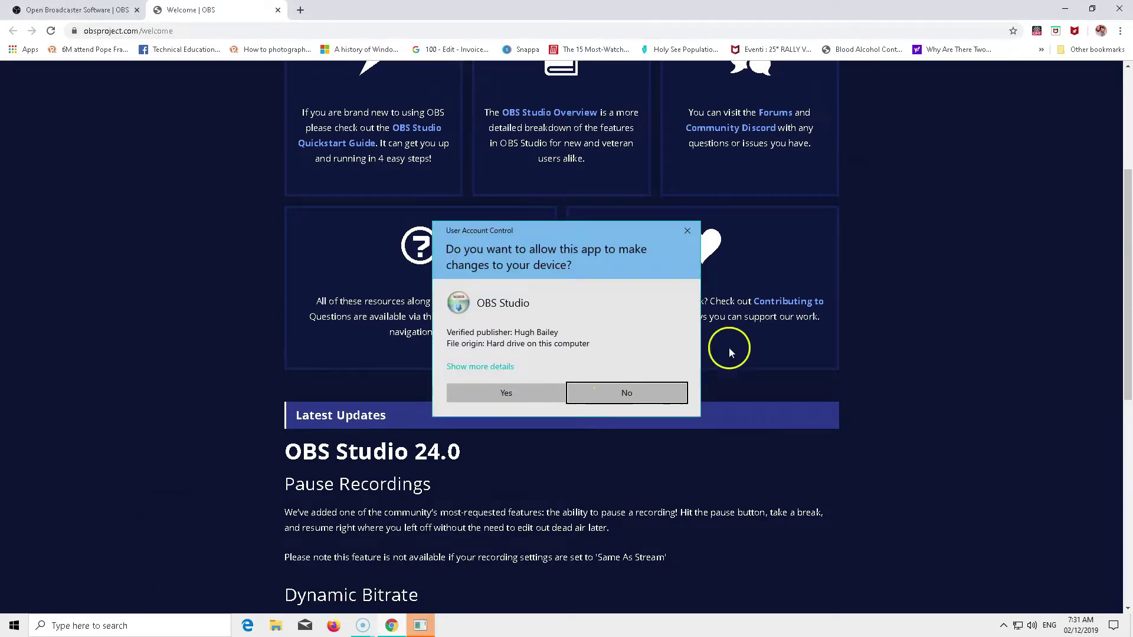
pyautogui.click(1065, 9)
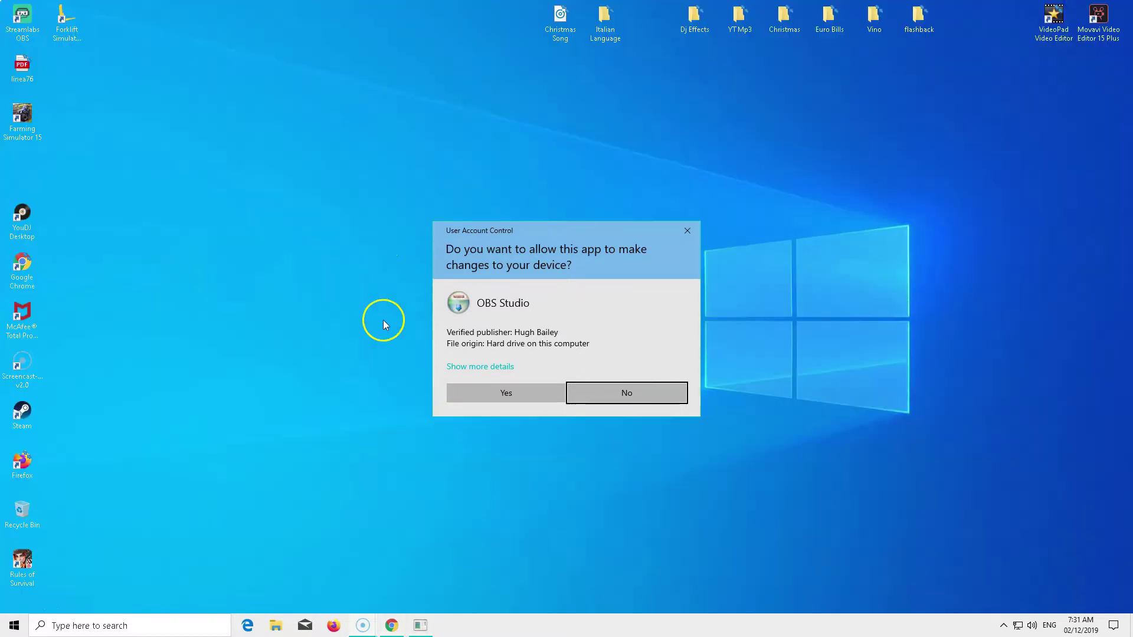
pyautogui.click(506, 393)
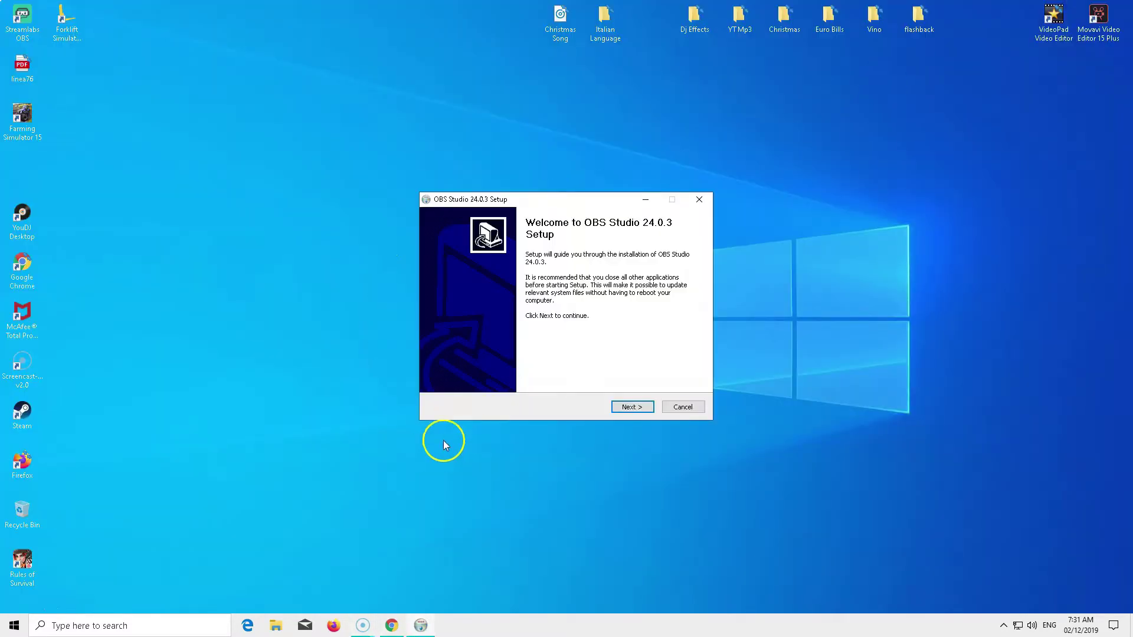
# Step: Accept the license agreement, install OBS Studio 24.0.3 with the default components, and finish setup with the launch option enabled
pyautogui.click(630, 409)
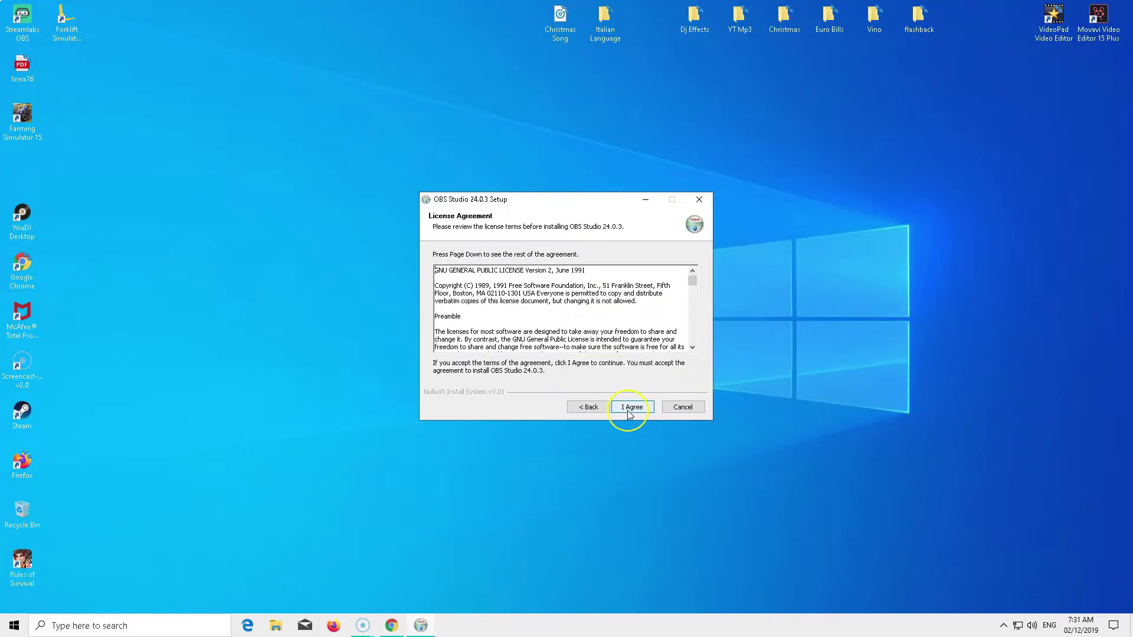
pyautogui.click(629, 409)
pyautogui.click(629, 409)
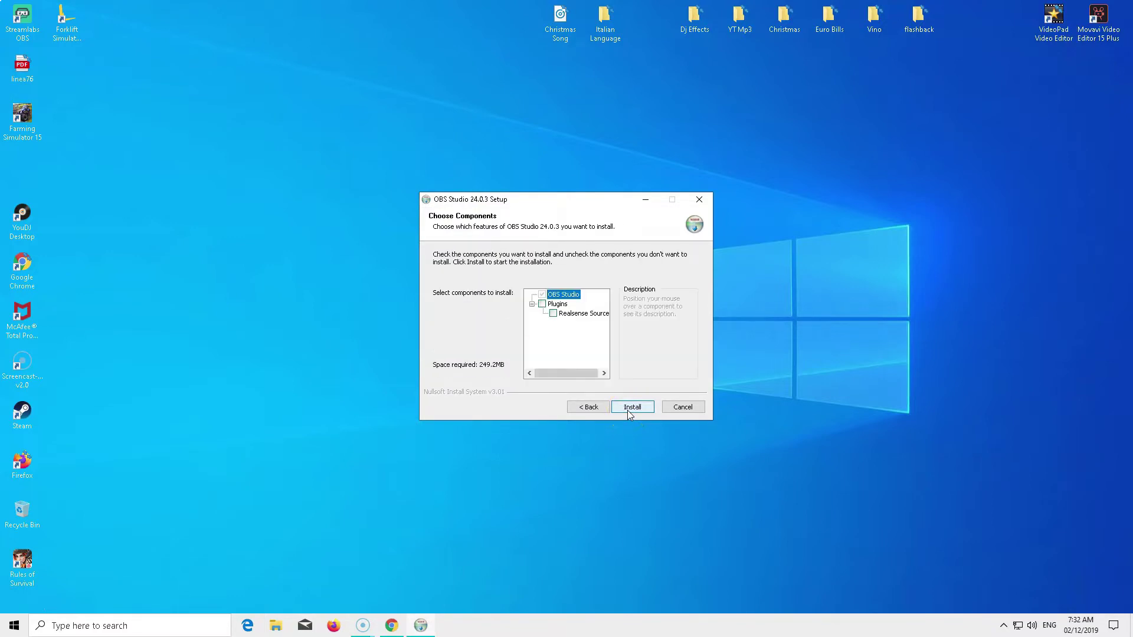
pyautogui.click(628, 408)
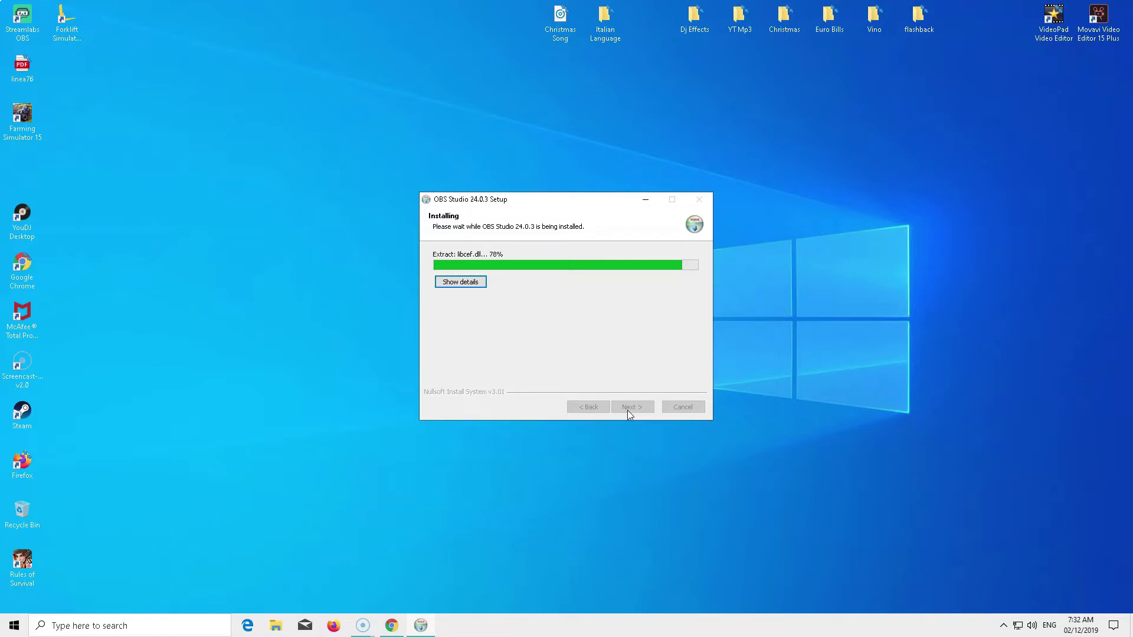
pyautogui.click(596, 444)
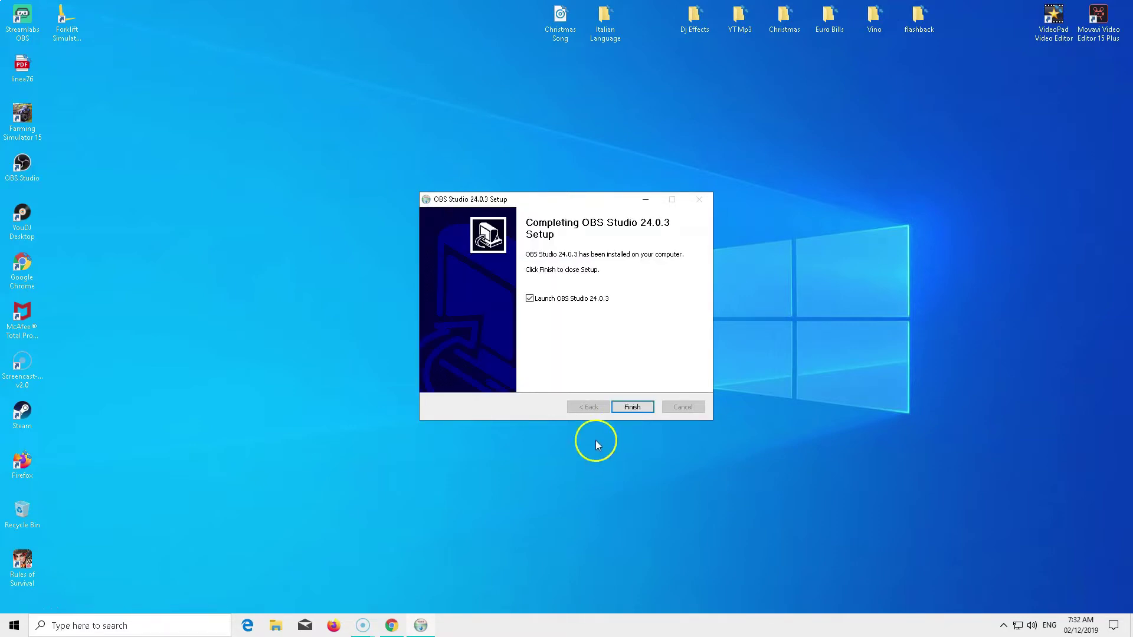
pyautogui.click(630, 408)
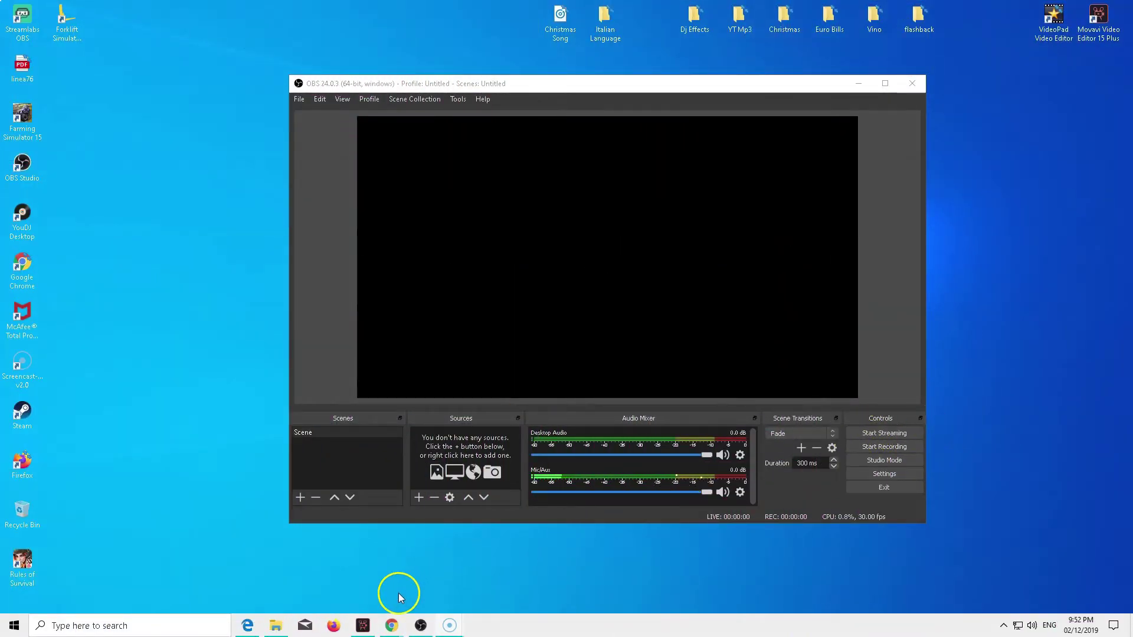
# Step: Switch to Chrome, open YouTube from the Google apps, and go to its live streaming page
pyautogui.moveTo(391, 624)
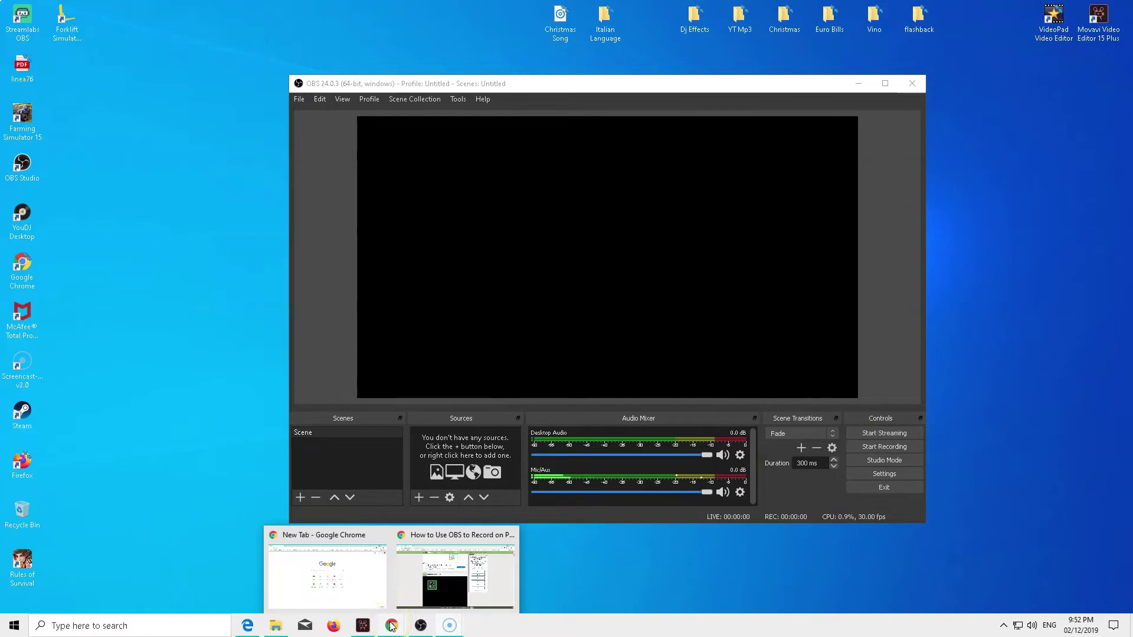
pyautogui.click(346, 568)
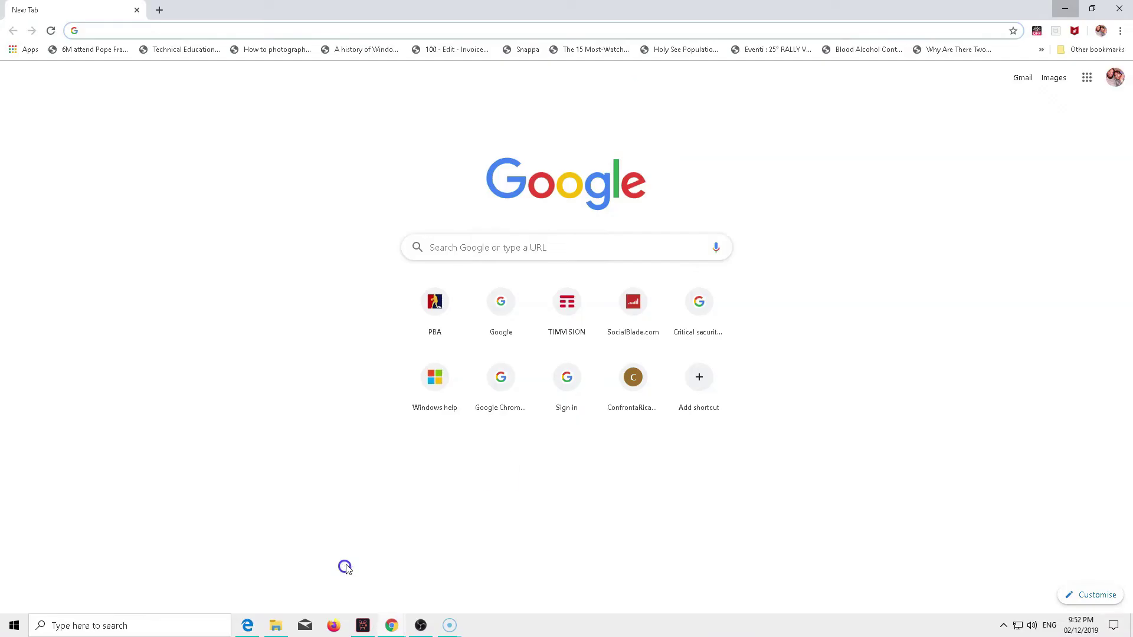
pyautogui.click(1087, 77)
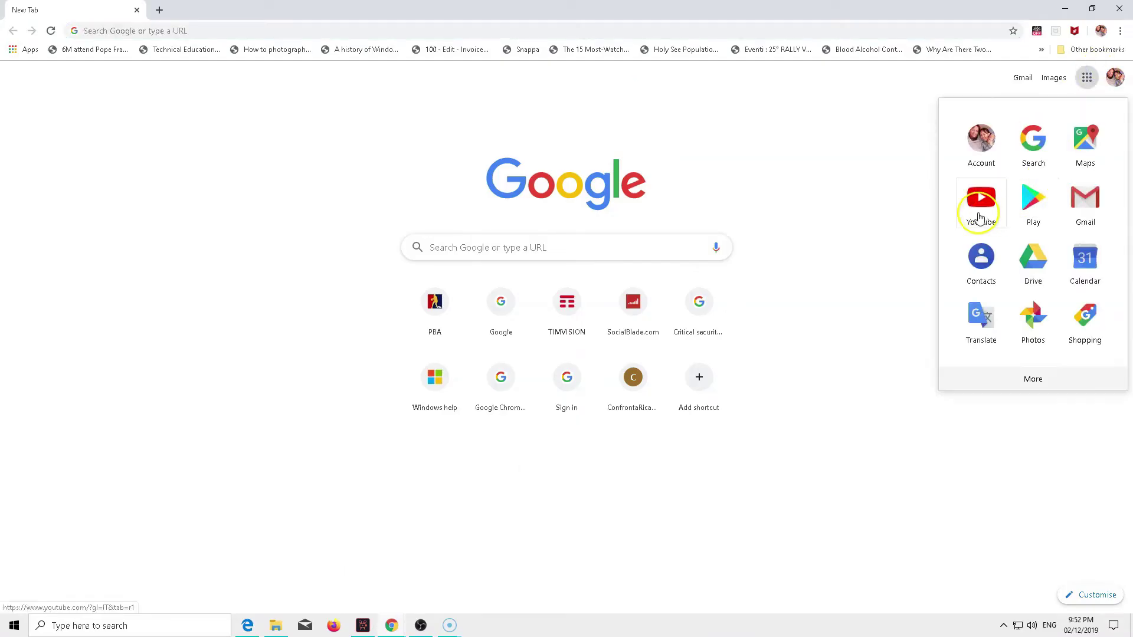
pyautogui.click(980, 218)
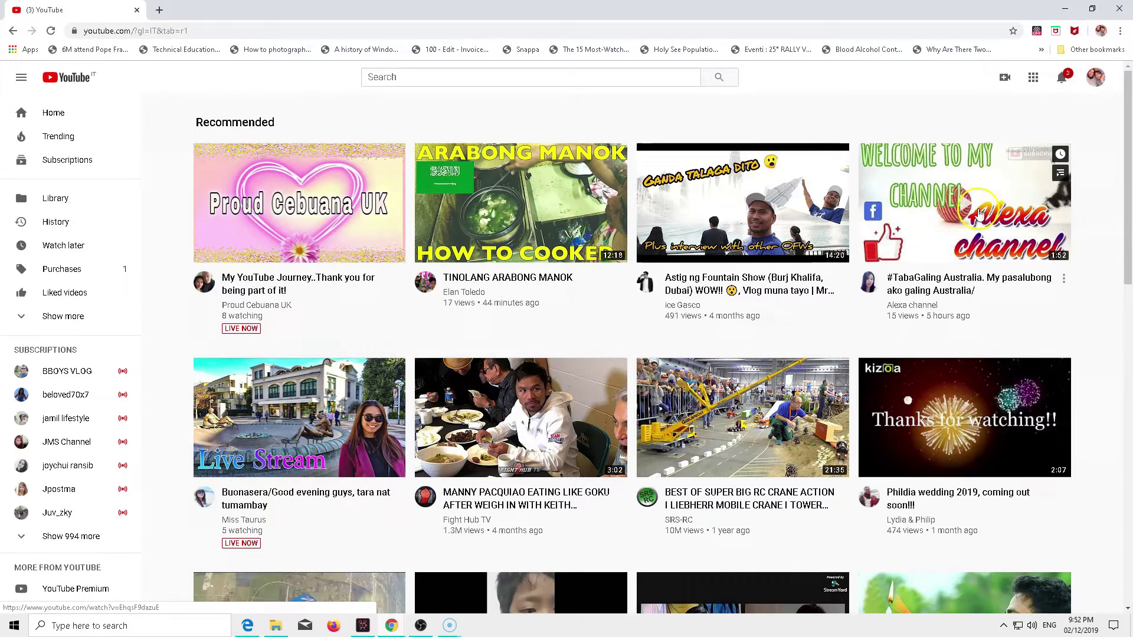
pyautogui.click(943, 269)
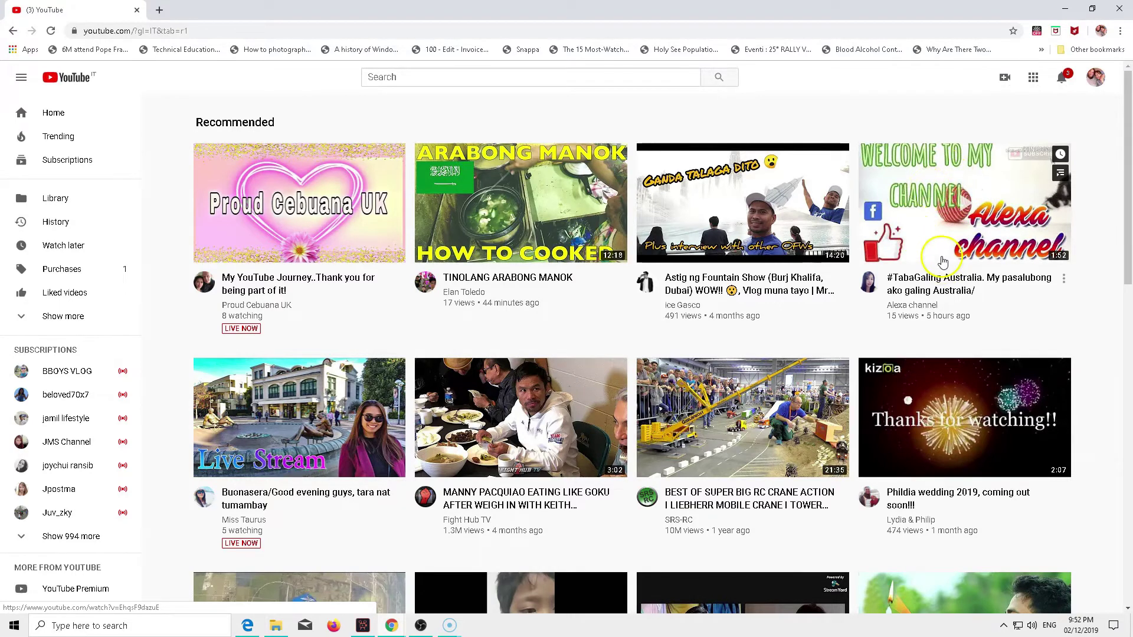
pyautogui.click(1005, 78)
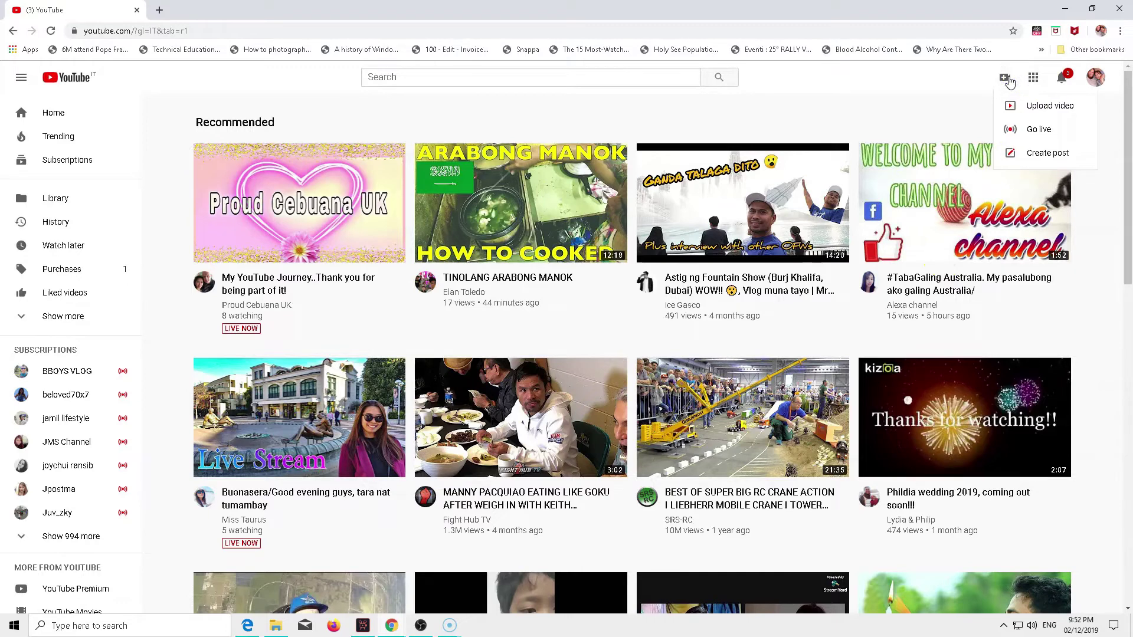
pyautogui.click(1027, 125)
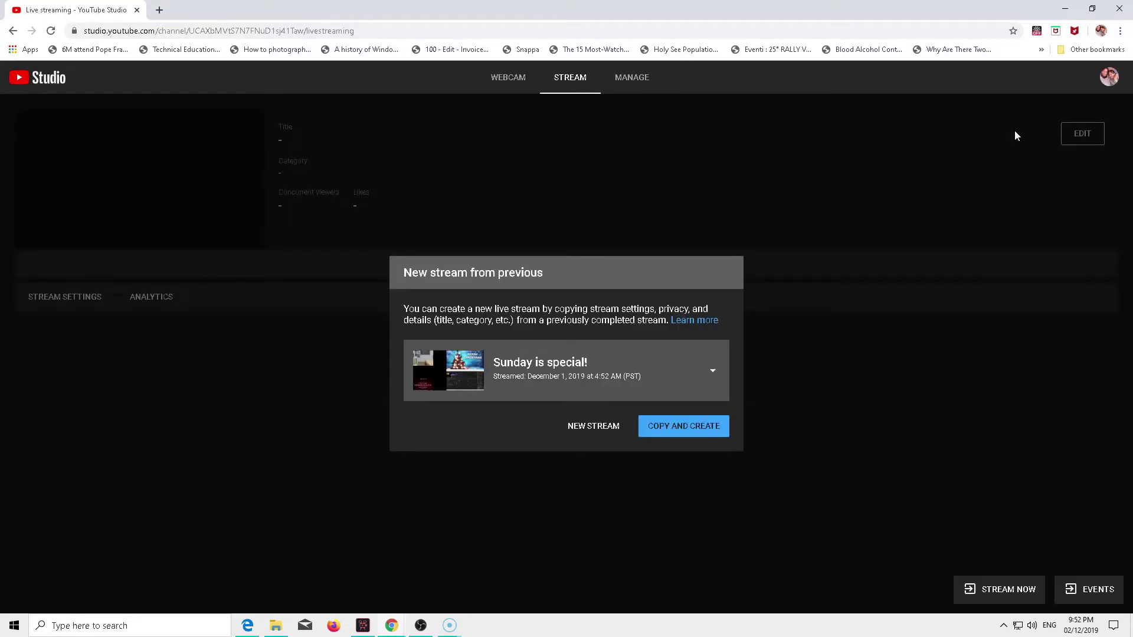
# Step: Start a new public stream titled "OBS Studio test livestreaming" with the description "This is obs testing only!"
pyautogui.click(592, 425)
pyautogui.click(577, 190)
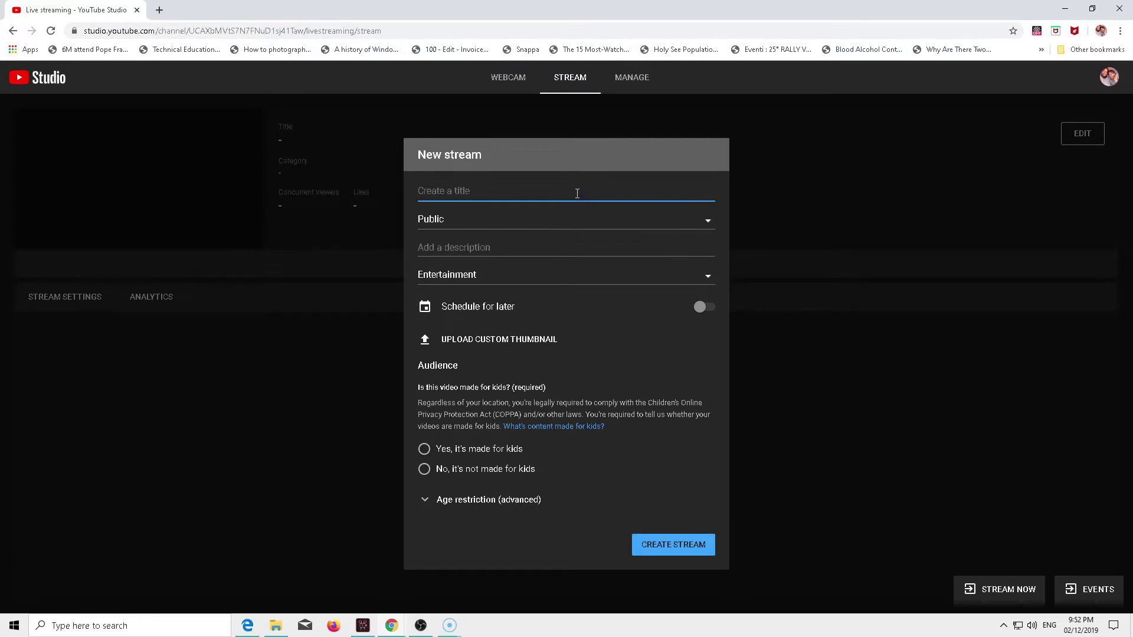
pyautogui.write('O')
pyautogui.write('st livestreaming')
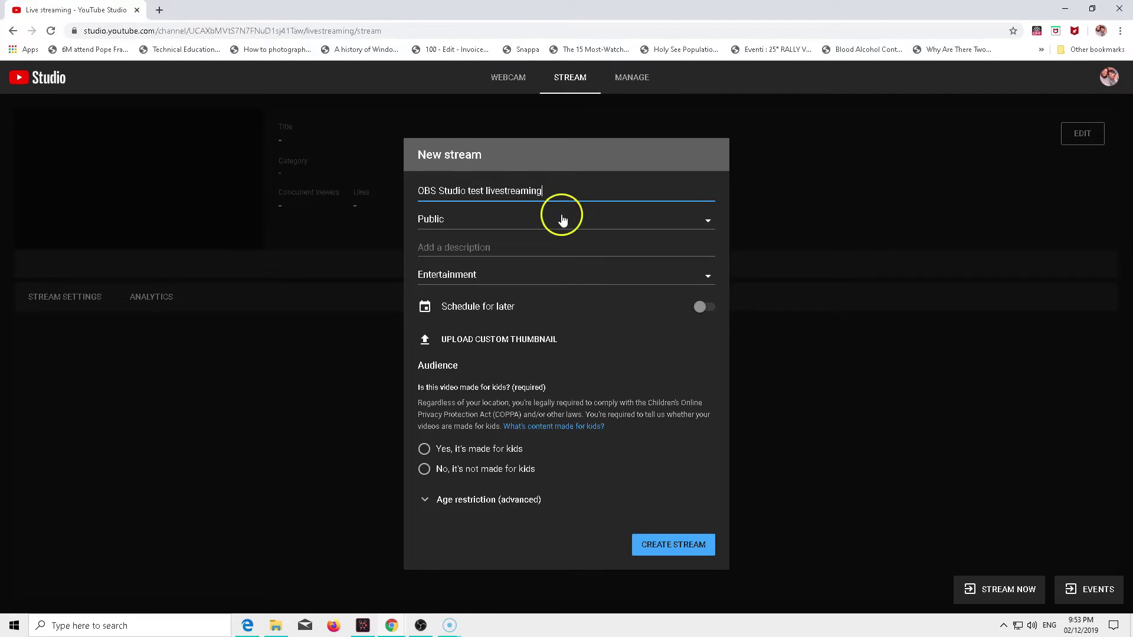
pyautogui.click(562, 218)
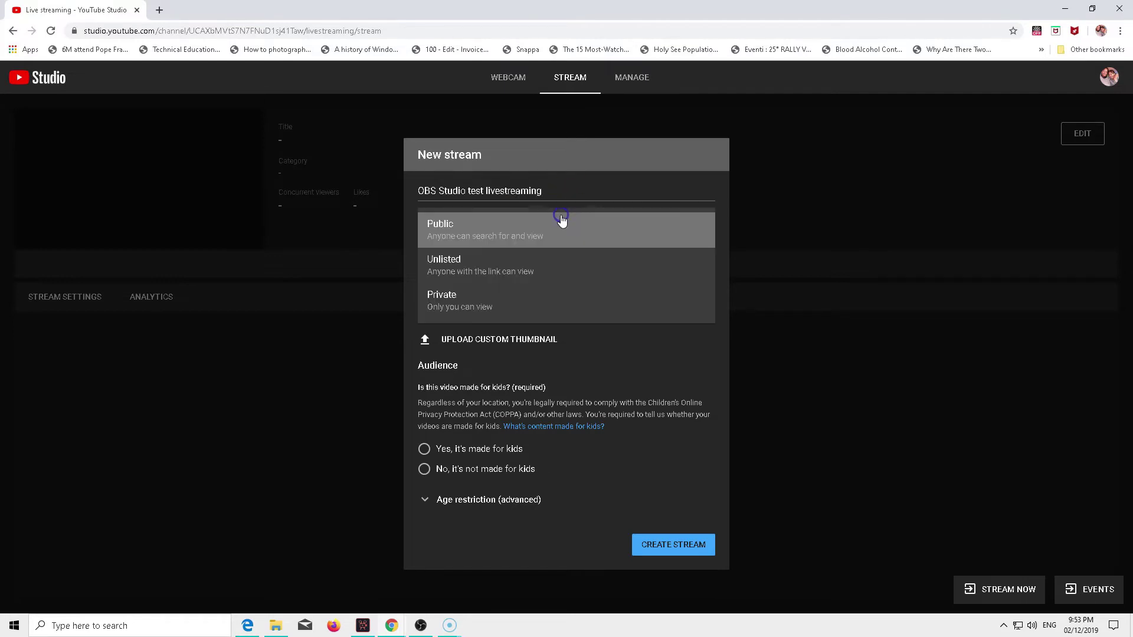
pyautogui.click(562, 223)
pyautogui.click(532, 242)
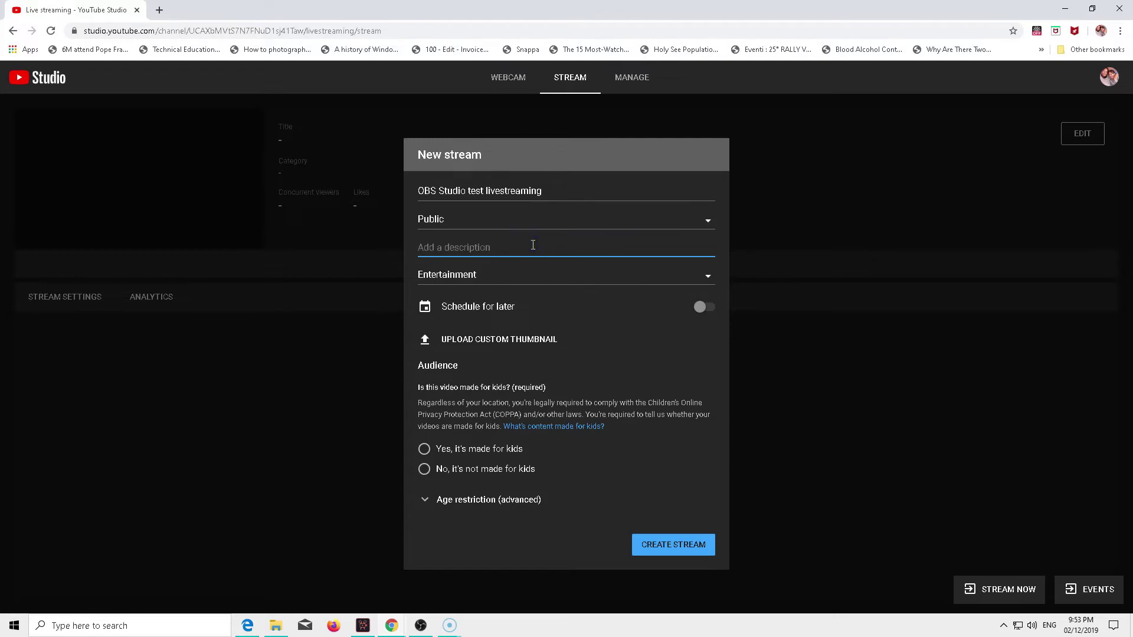
pyautogui.write('This is obs testing only!')
# Step: Mark the stream as not made for kids and create it
pyautogui.click(856, 452)
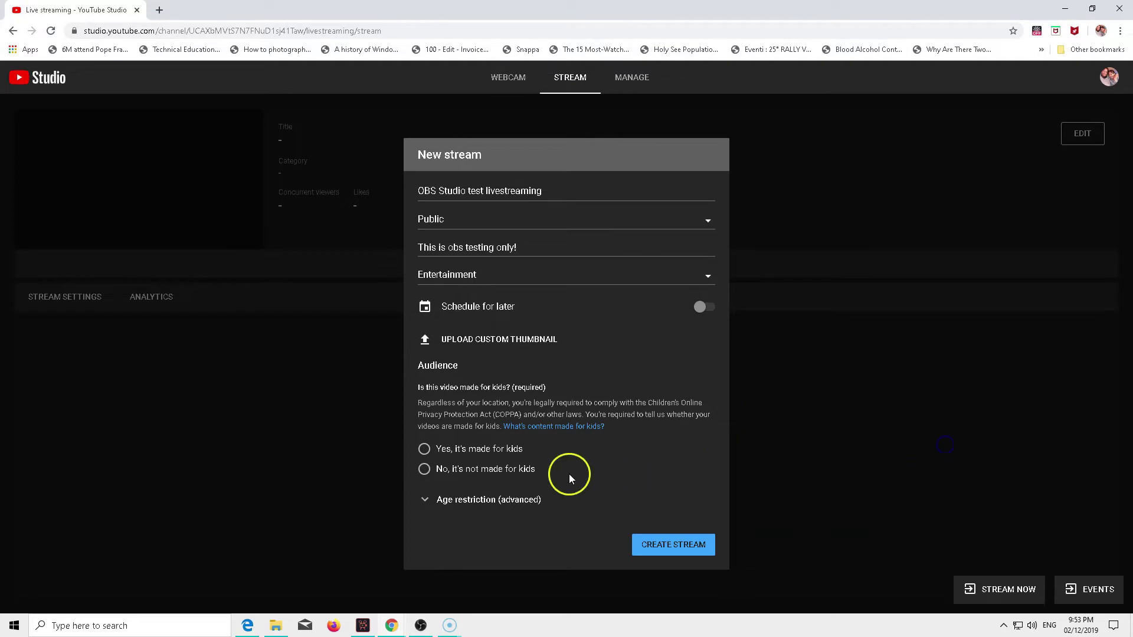
pyautogui.click(427, 472)
pyautogui.click(678, 548)
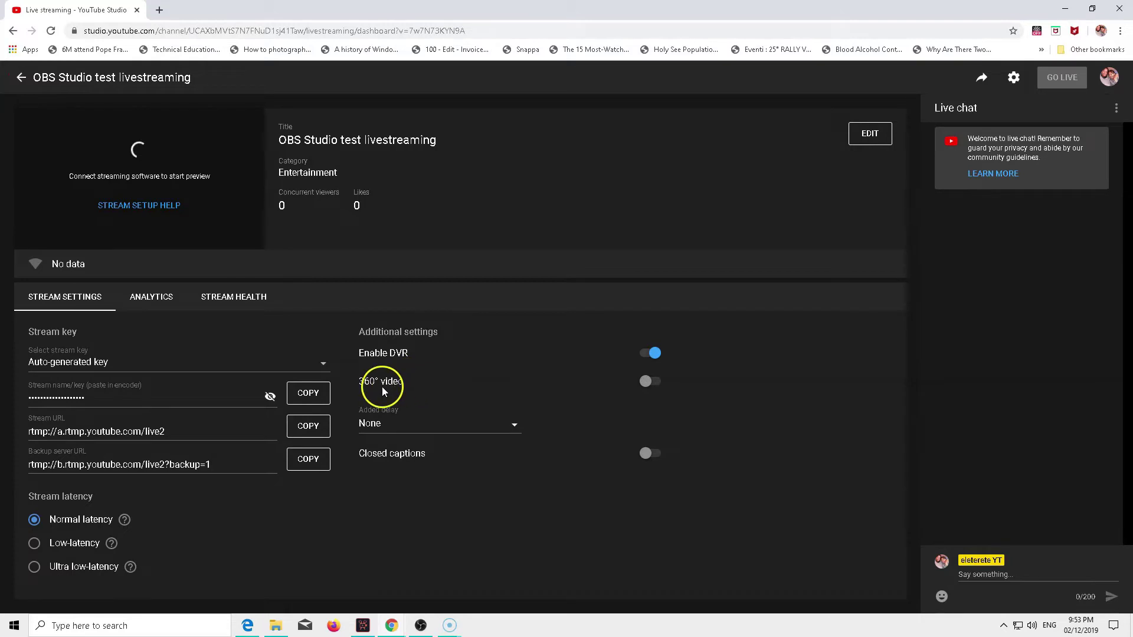
# Step: Copy the YouTube stream key, then switch to OBS Studio with the browser minimized
pyautogui.click(312, 397)
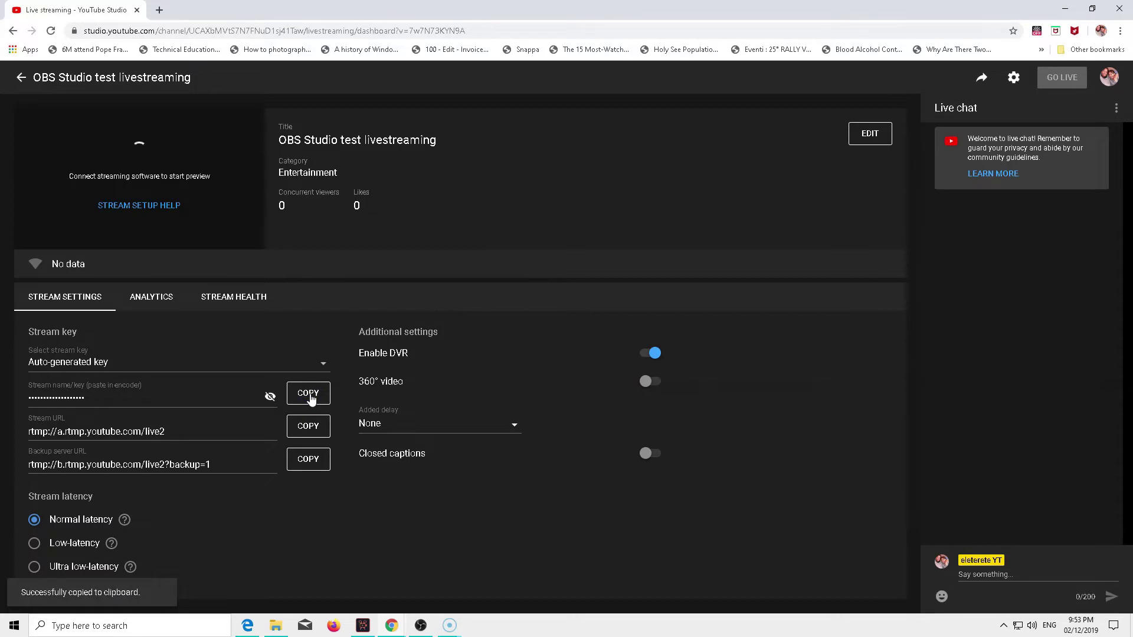
pyautogui.click(422, 627)
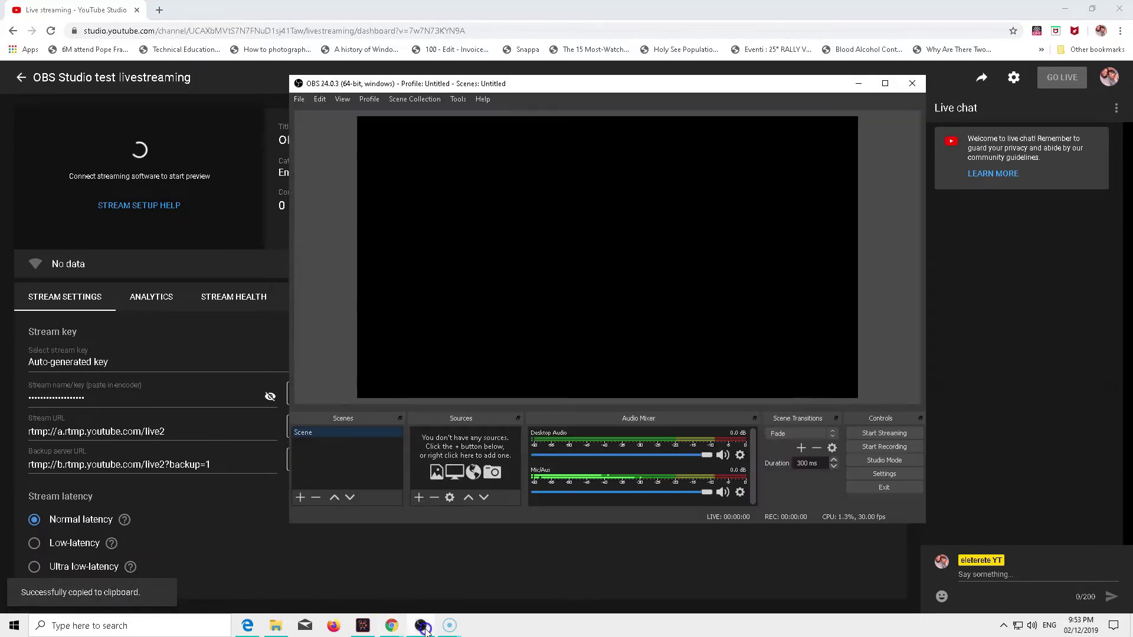
pyautogui.click(1065, 9)
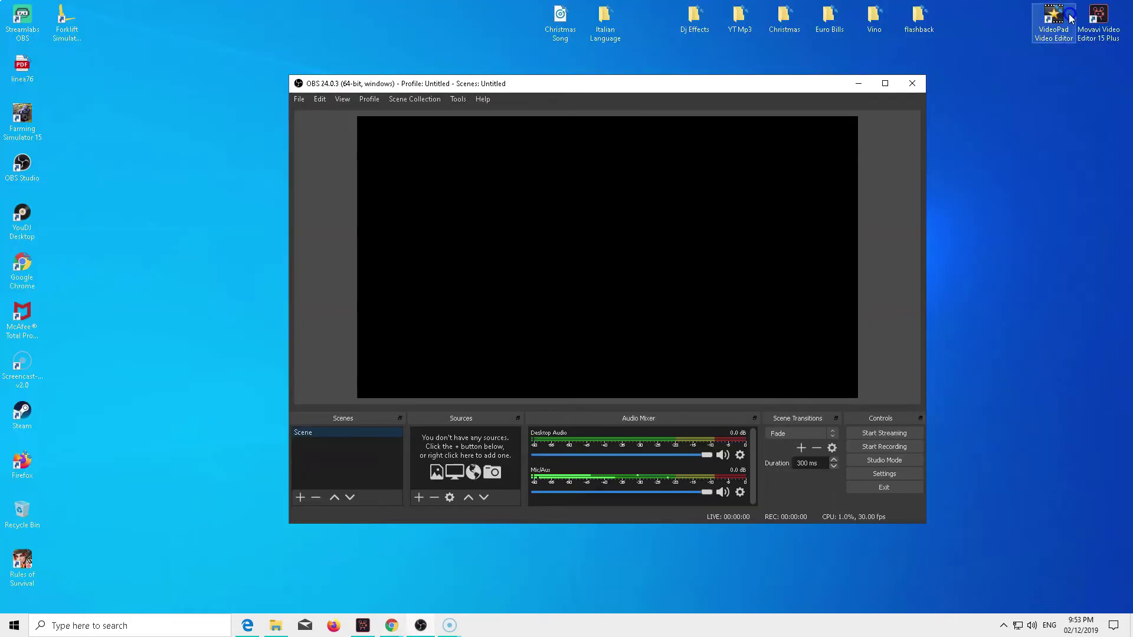
# Step: Replace the stream key in the OBS stream settings with the copied YouTube stream key and save the settings
pyautogui.click(902, 476)
pyautogui.click(335, 141)
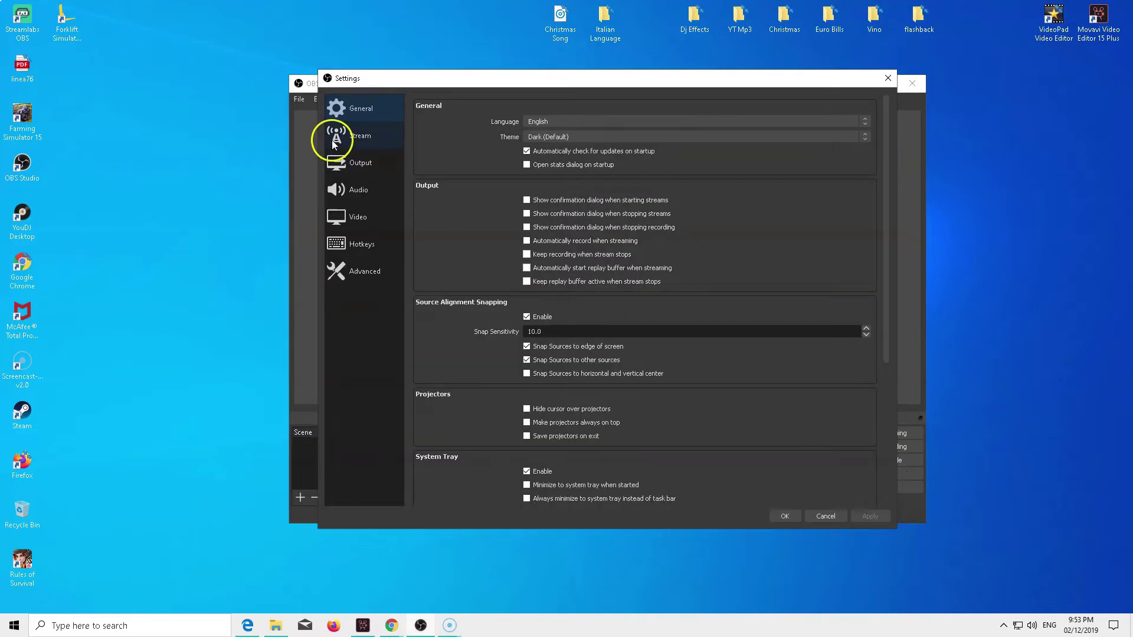
pyautogui.click(682, 146)
pyautogui.moveTo(682, 145); pyautogui.dragTo(448, 142)
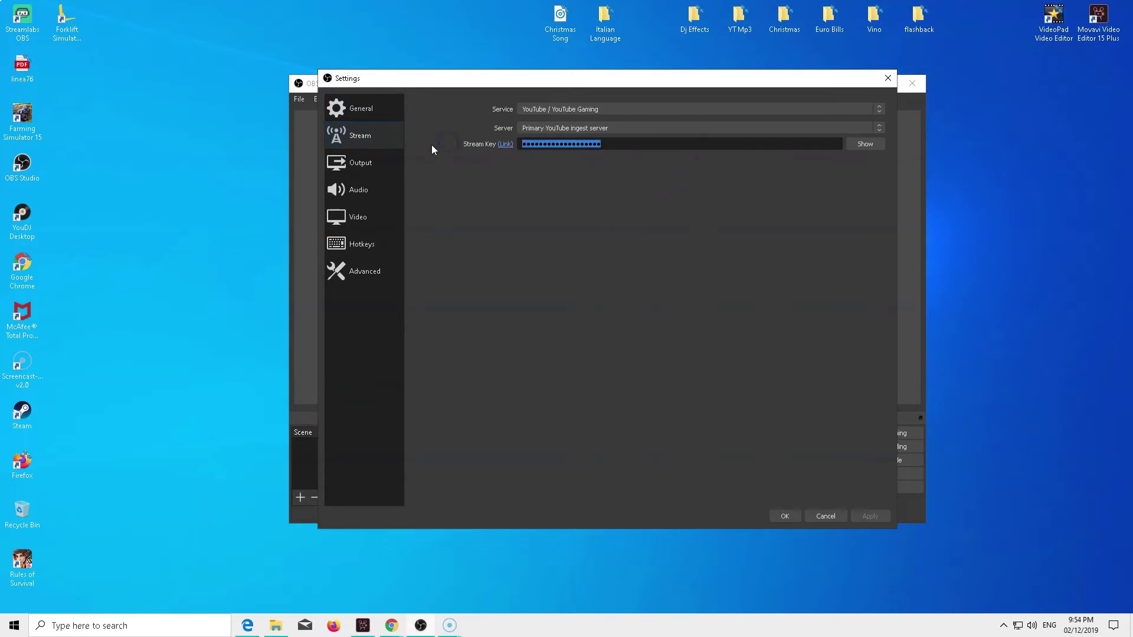
pyautogui.press('BackSpace')
pyautogui.click(584, 145)
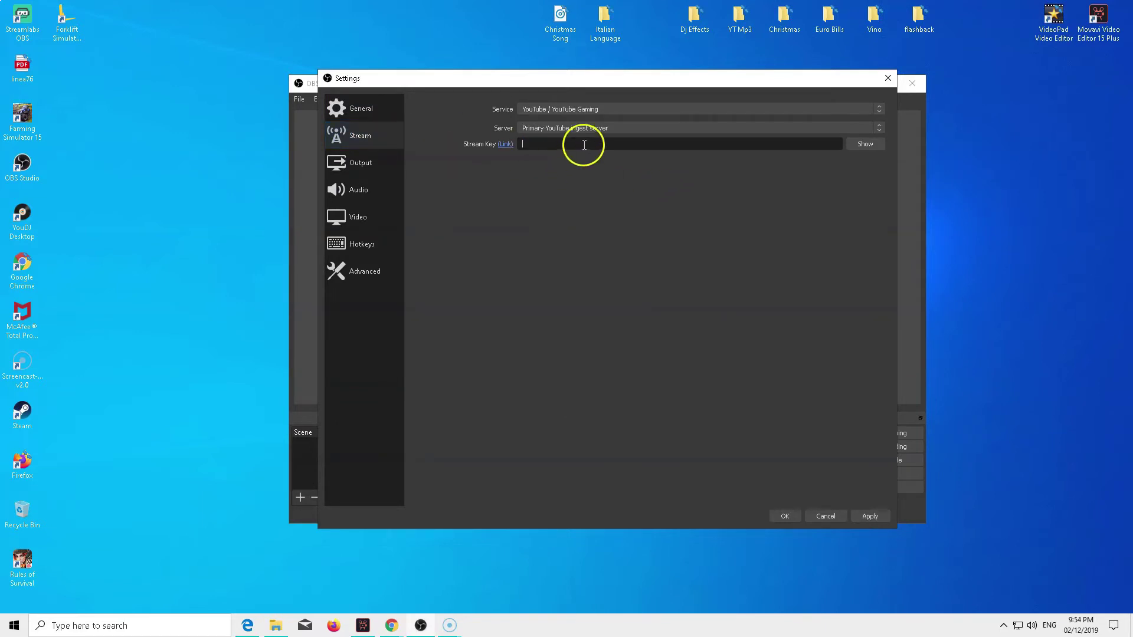
pyautogui.hotkey('ctrl', 'v')
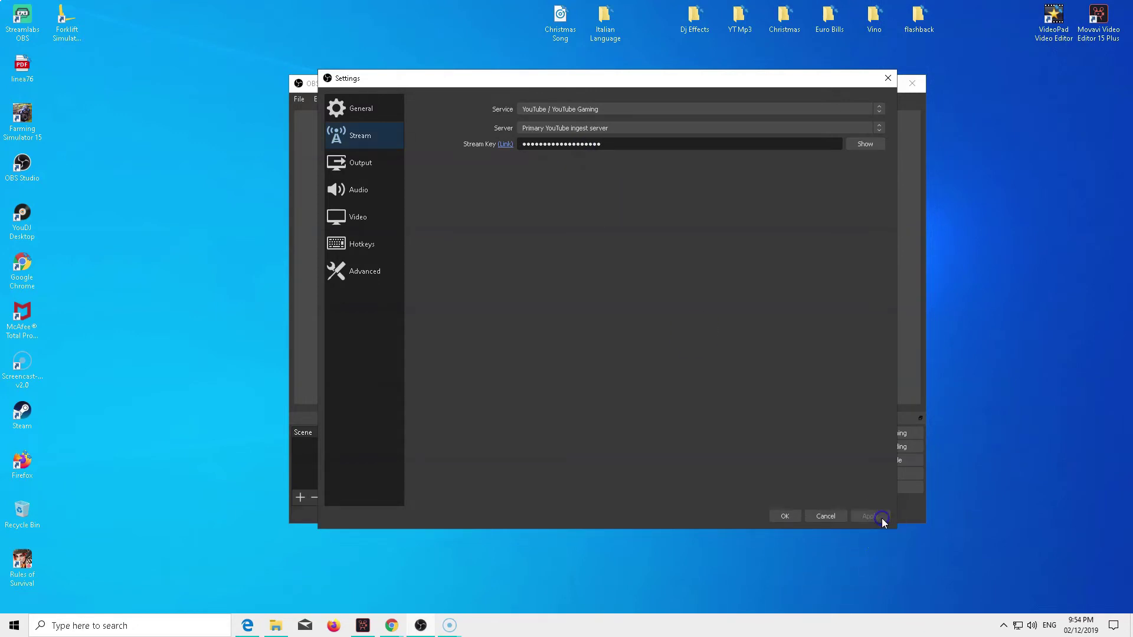
pyautogui.click(779, 517)
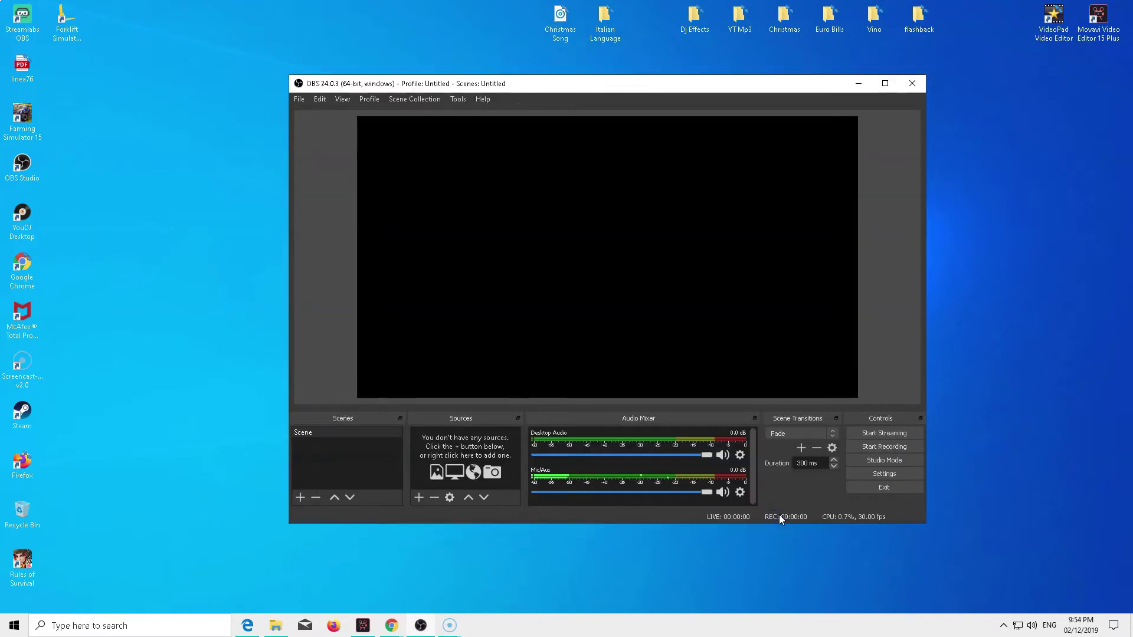
# Step: Add a new video capture device source using the AUKEY PC-LM1 USB Camera with its default properties
pyautogui.click(749, 483)
pyautogui.click(389, 477)
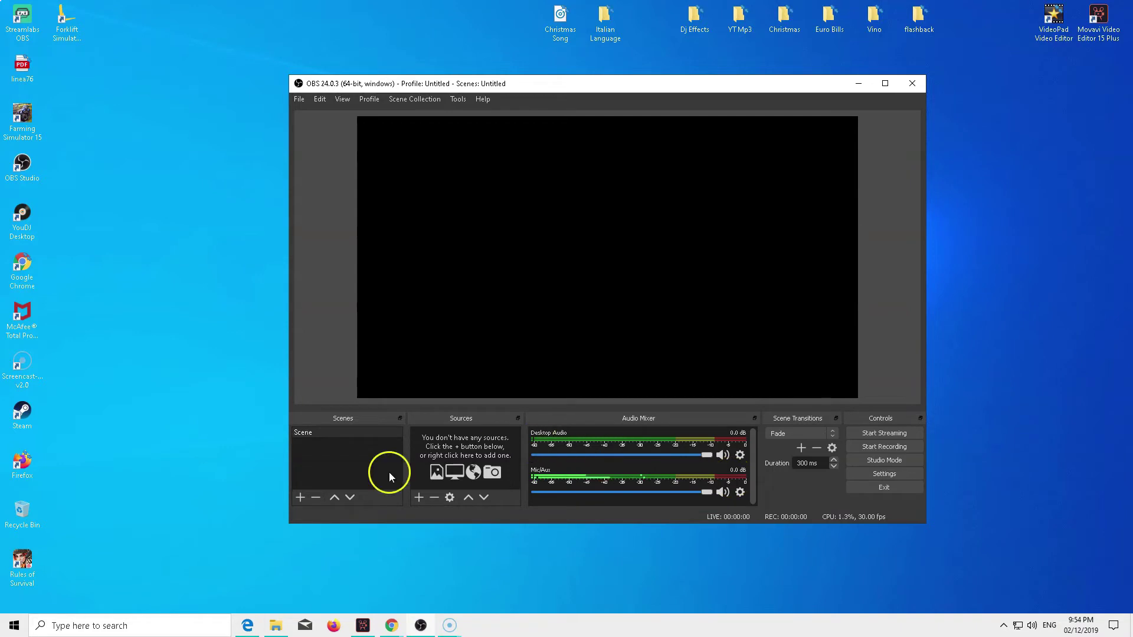
pyautogui.click(416, 499)
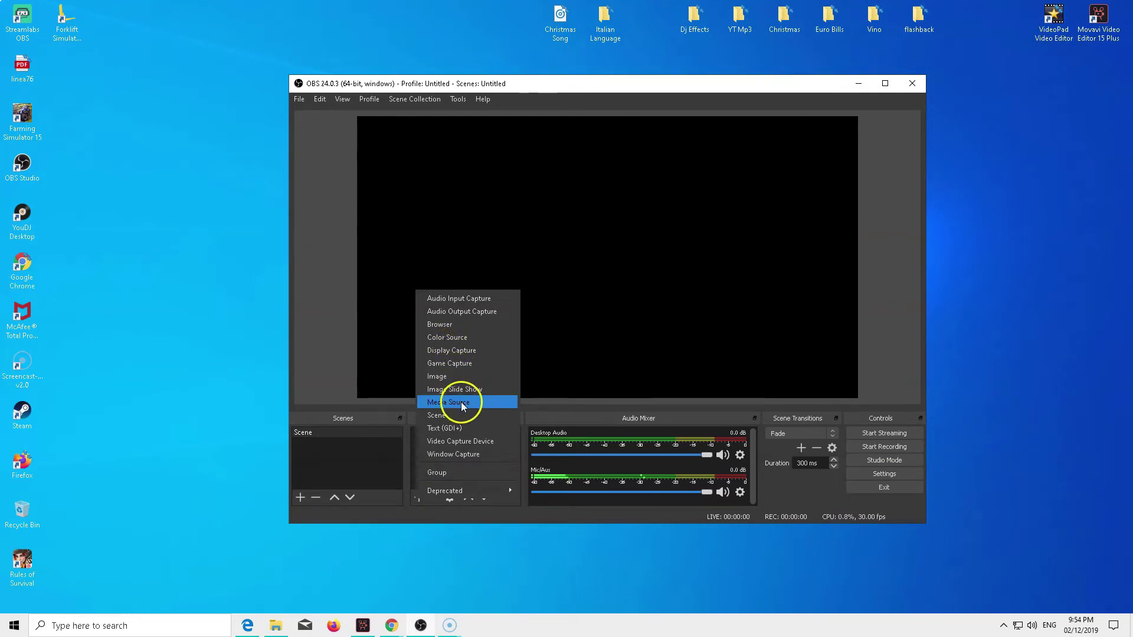
pyautogui.click(463, 440)
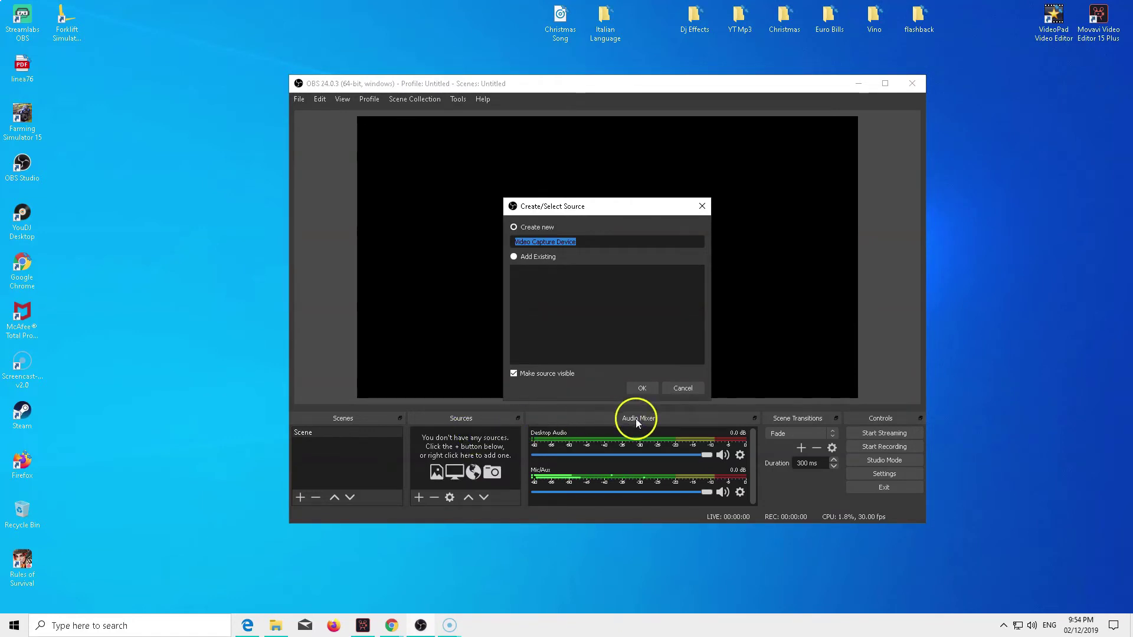
pyautogui.click(645, 389)
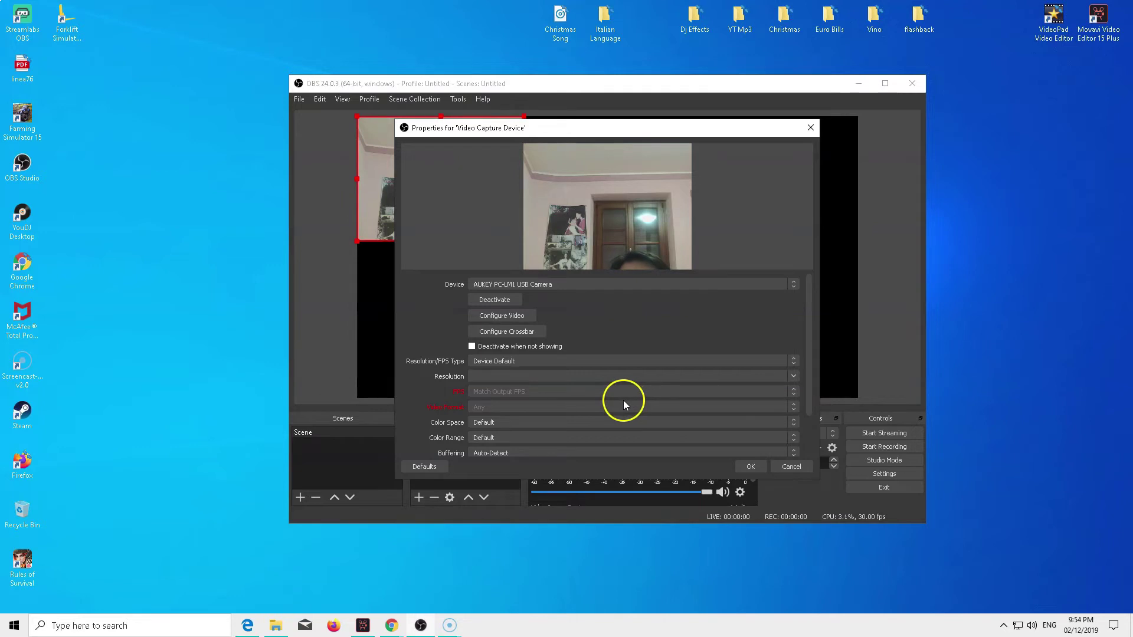
pyautogui.click(750, 467)
# Step: Resize the webcam source to about a third of the canvas width, keeping it in the canvas's upper-left corner
pyautogui.moveTo(526, 241); pyautogui.dragTo(723, 403)
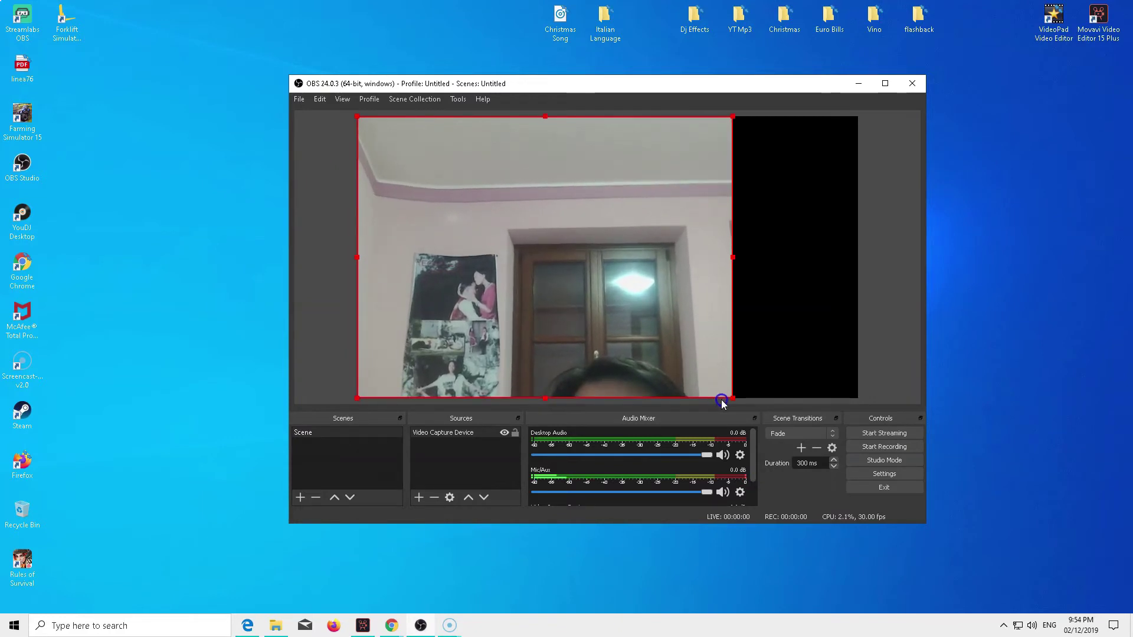
pyautogui.moveTo(733, 259); pyautogui.dragTo(526, 230)
pyautogui.click(597, 235)
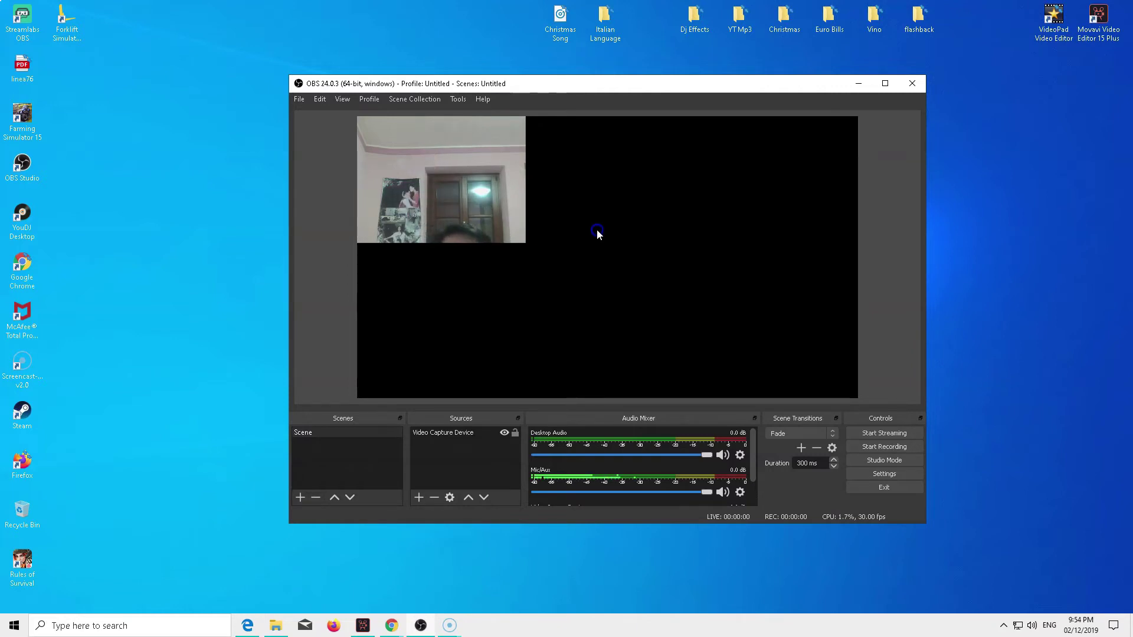
pyautogui.click(583, 500)
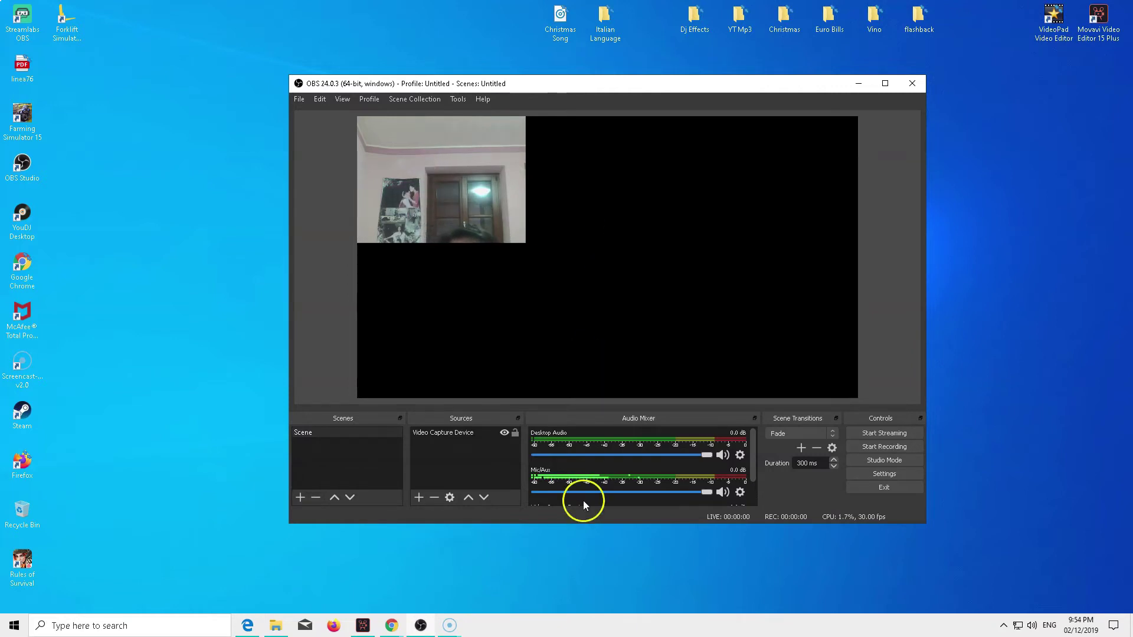
# Step: Add a new media source that plays Christmas.mp4 from the Movavi Library video folder with Loop enabled
pyautogui.click(420, 498)
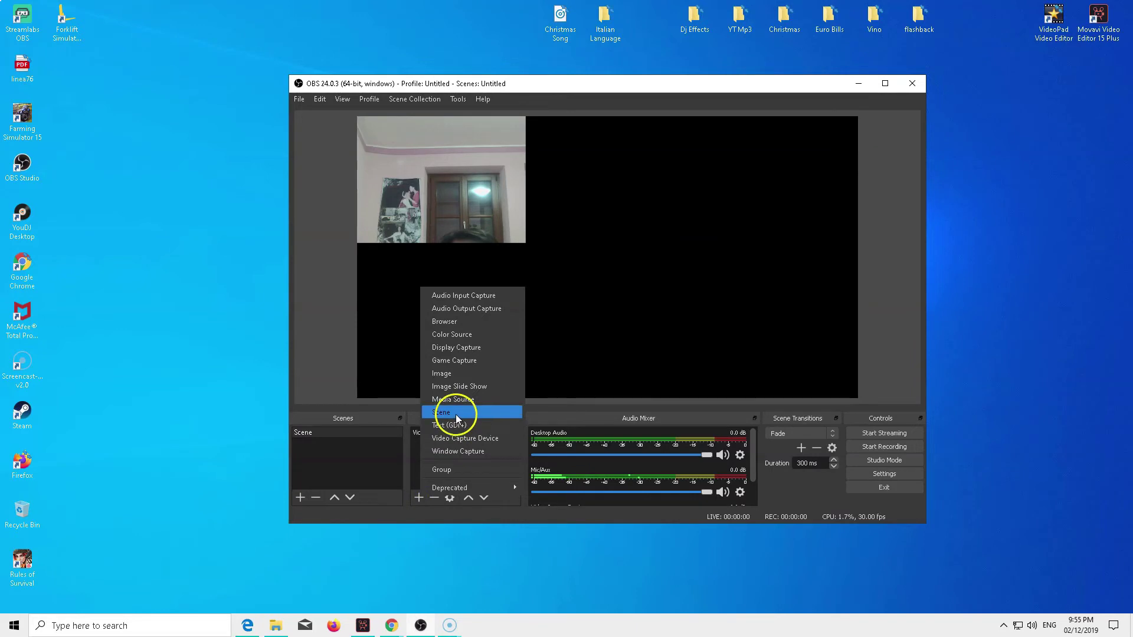
pyautogui.click(459, 400)
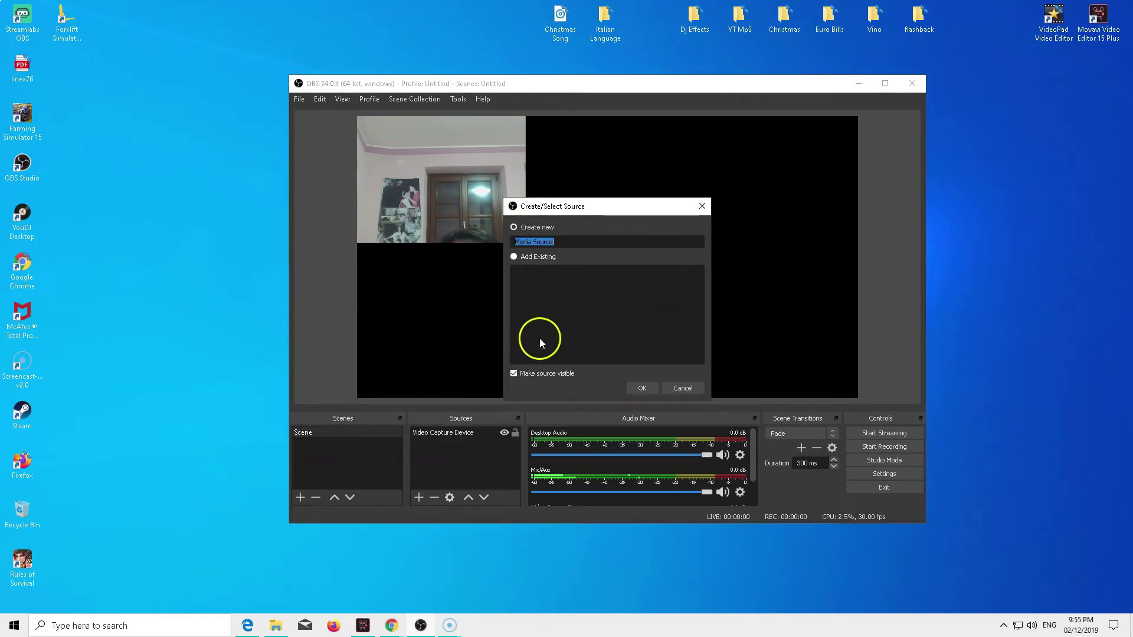
pyautogui.click(643, 389)
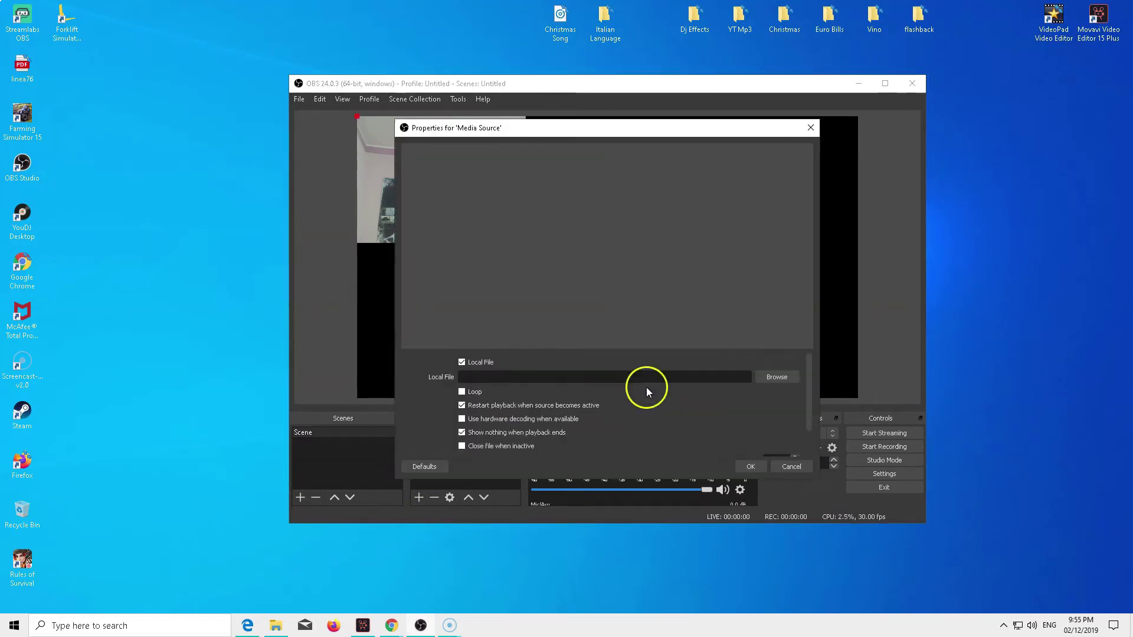
pyautogui.click(778, 379)
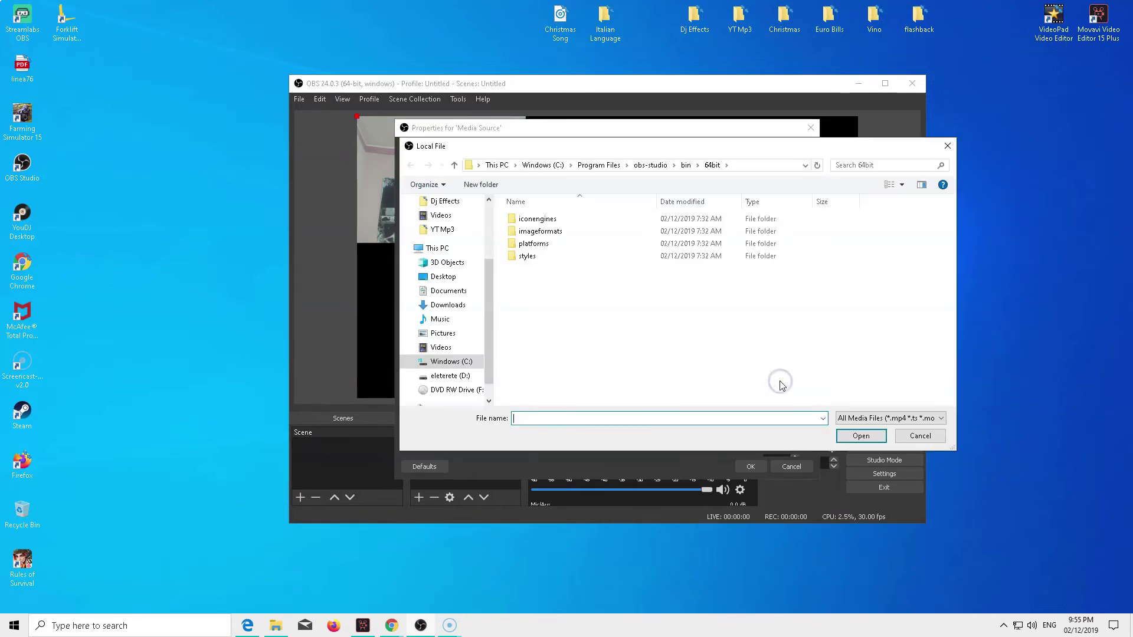
pyautogui.click(460, 348)
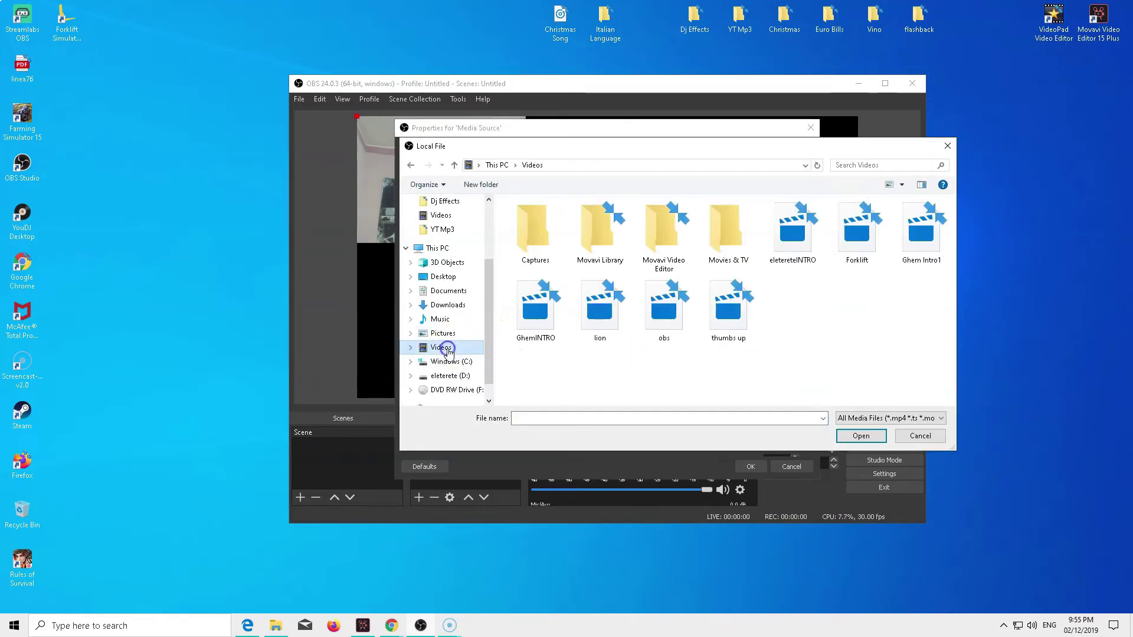
pyautogui.doubleClick(589, 265)
pyautogui.click(542, 250)
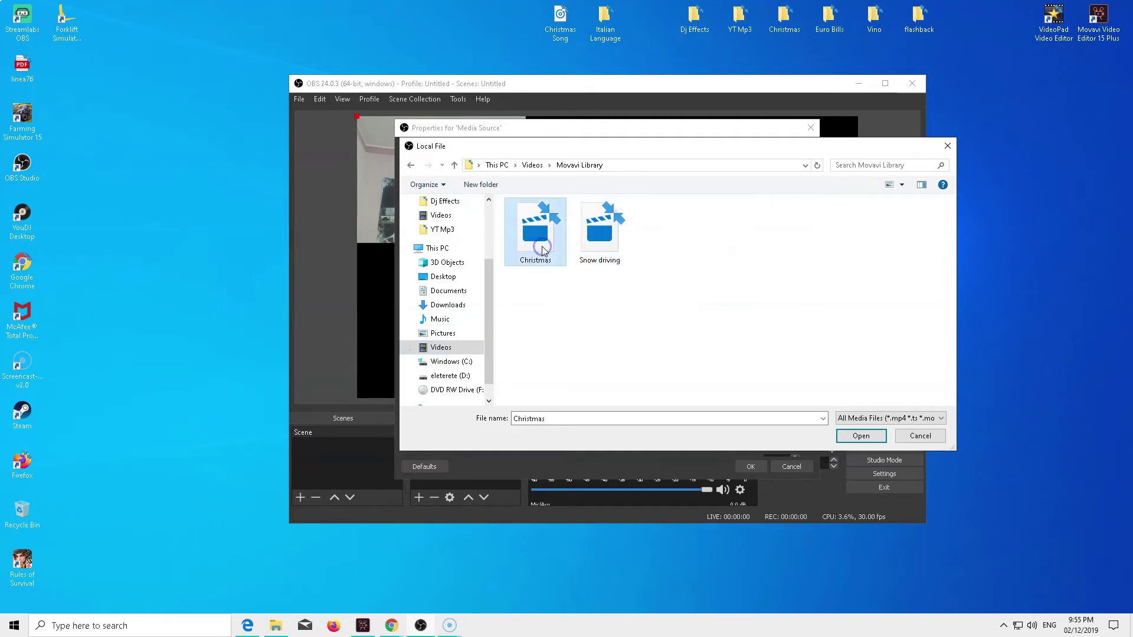
pyautogui.click(856, 441)
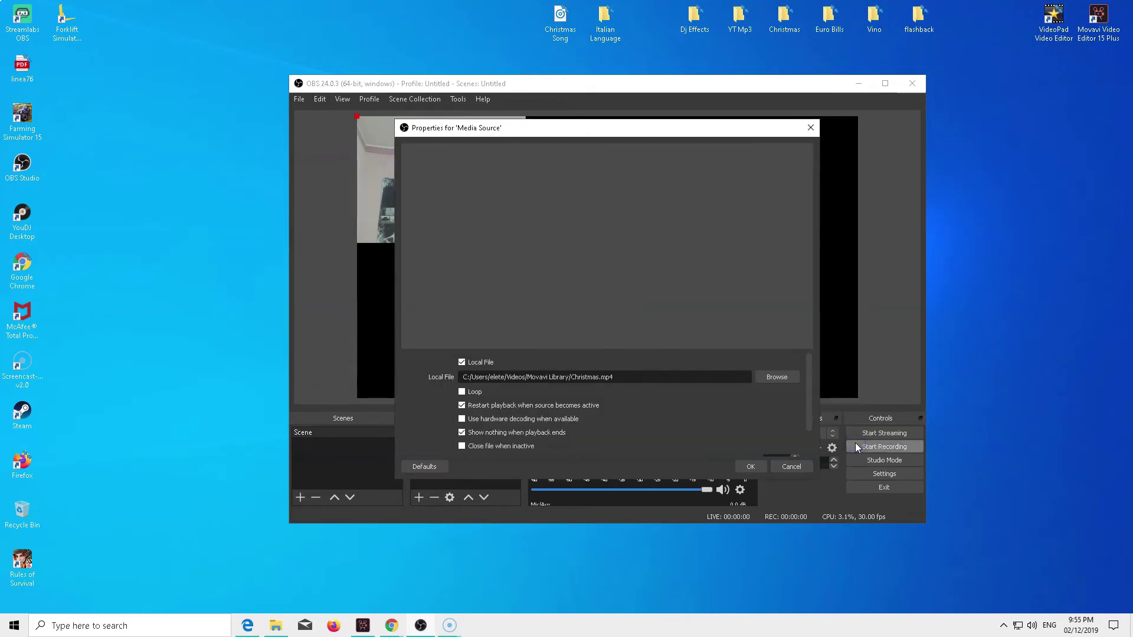
pyautogui.click(462, 393)
pyautogui.click(750, 466)
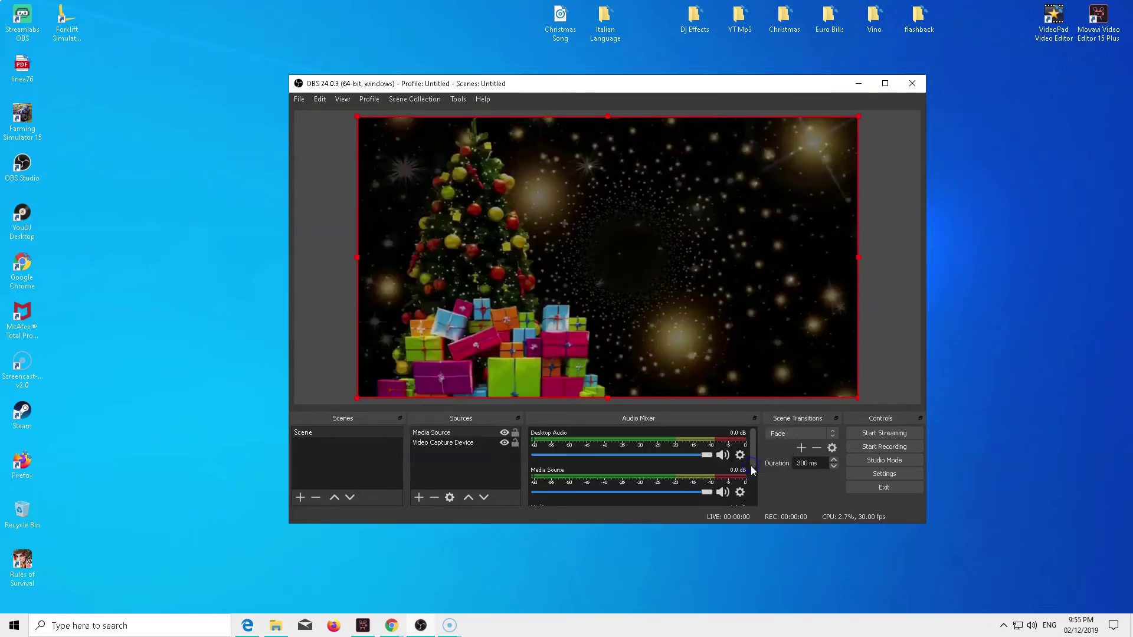
# Step: Scale the Christmas video to about 54% of the canvas width and place it in the canvas's upper-right corner
pyautogui.moveTo(854, 399); pyautogui.dragTo(677, 232)
pyautogui.moveTo(871, 213)
pyautogui.mouseDown()
pyautogui.moveTo(807, 207)
pyautogui.moveTo(860, 214)
pyautogui.mouseUp()
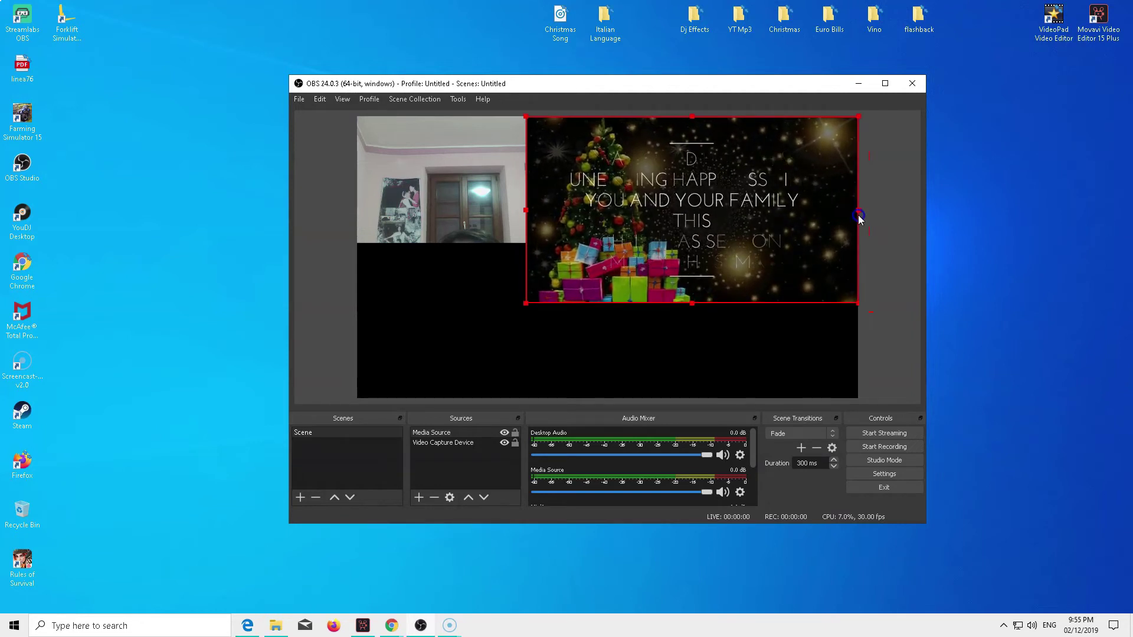
pyautogui.moveTo(693, 303); pyautogui.dragTo(702, 284)
pyautogui.moveTo(665, 230); pyautogui.dragTo(700, 233)
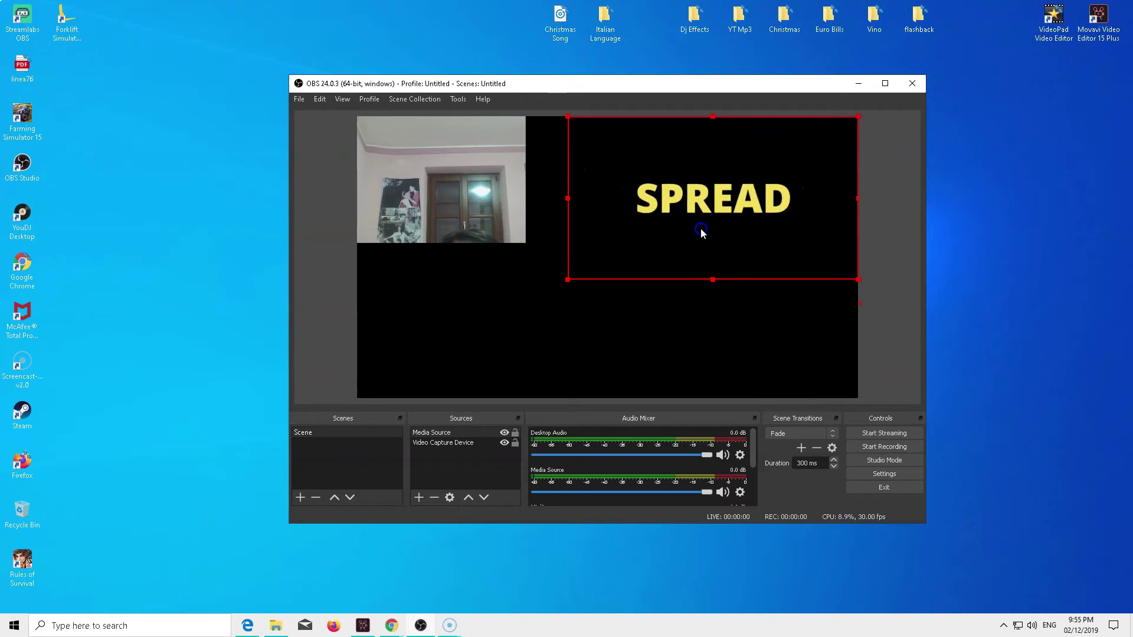
pyautogui.click(659, 323)
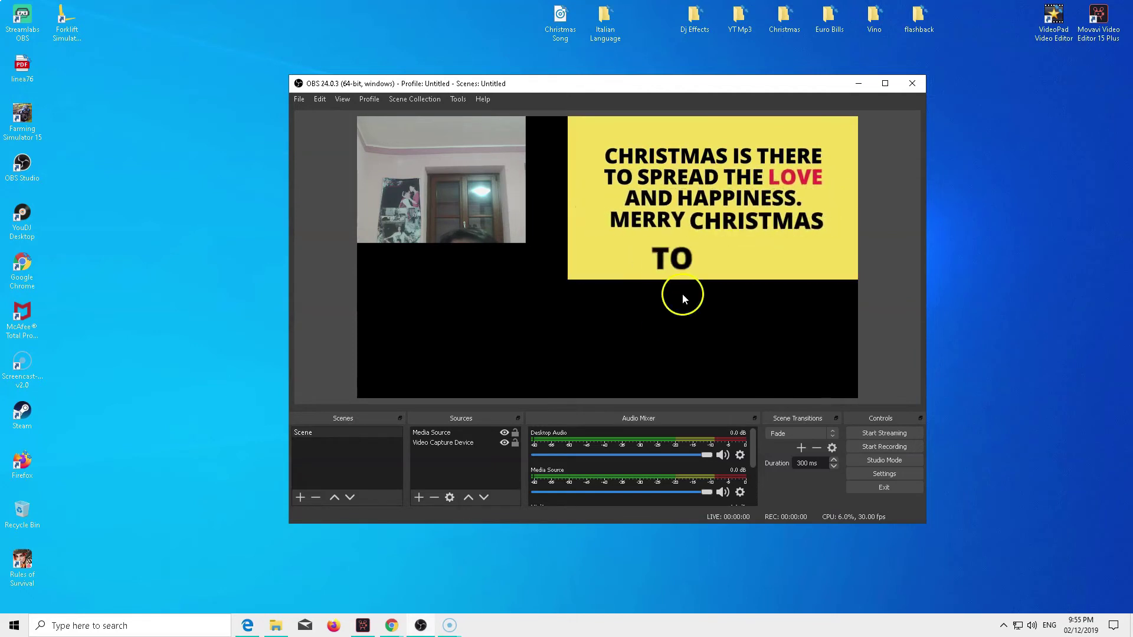
pyautogui.click(706, 242)
pyautogui.moveTo(726, 279); pyautogui.dragTo(717, 273)
pyautogui.moveTo(690, 228); pyautogui.dragTo(711, 229)
pyautogui.click(689, 330)
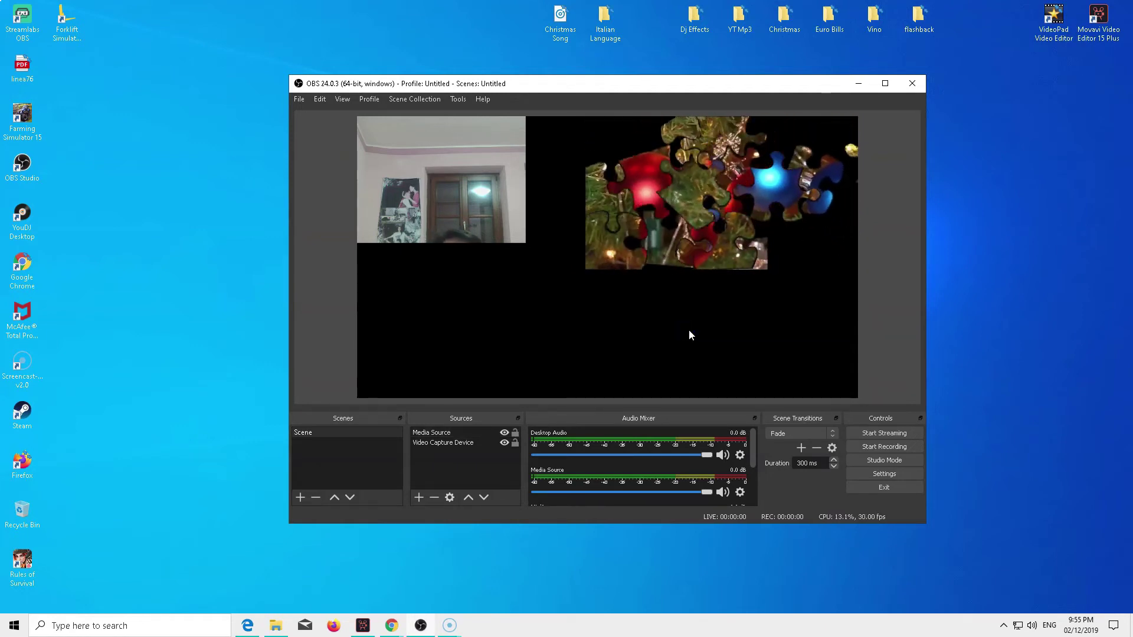
# Step: Add a new window capture source with its default properties
pyautogui.click(457, 456)
pyautogui.click(419, 497)
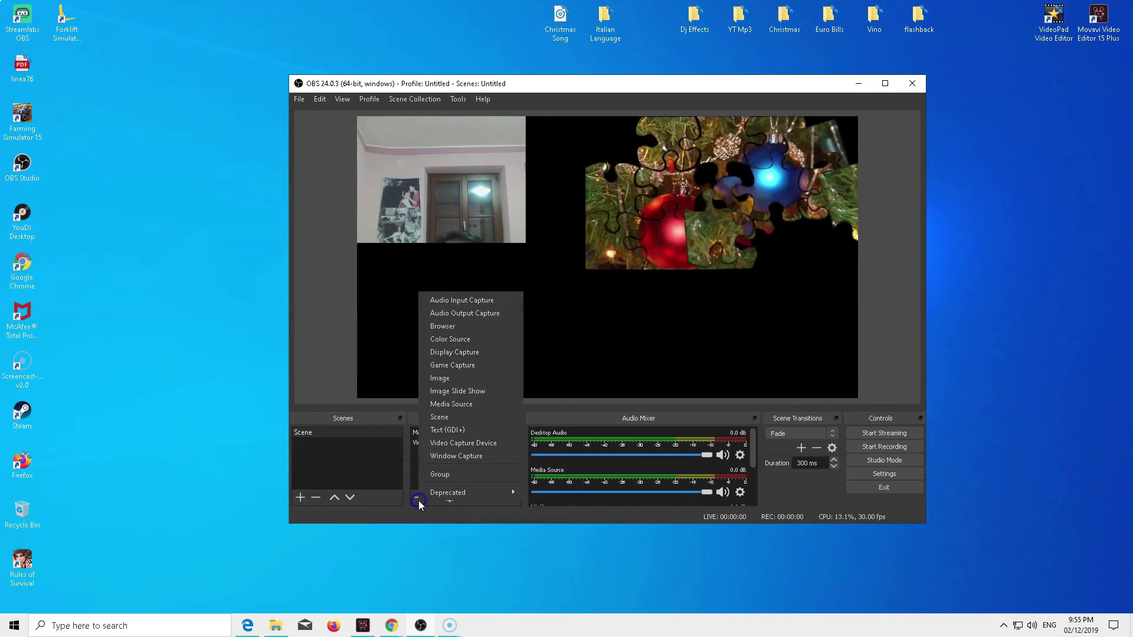
pyautogui.click(448, 457)
pyautogui.click(646, 388)
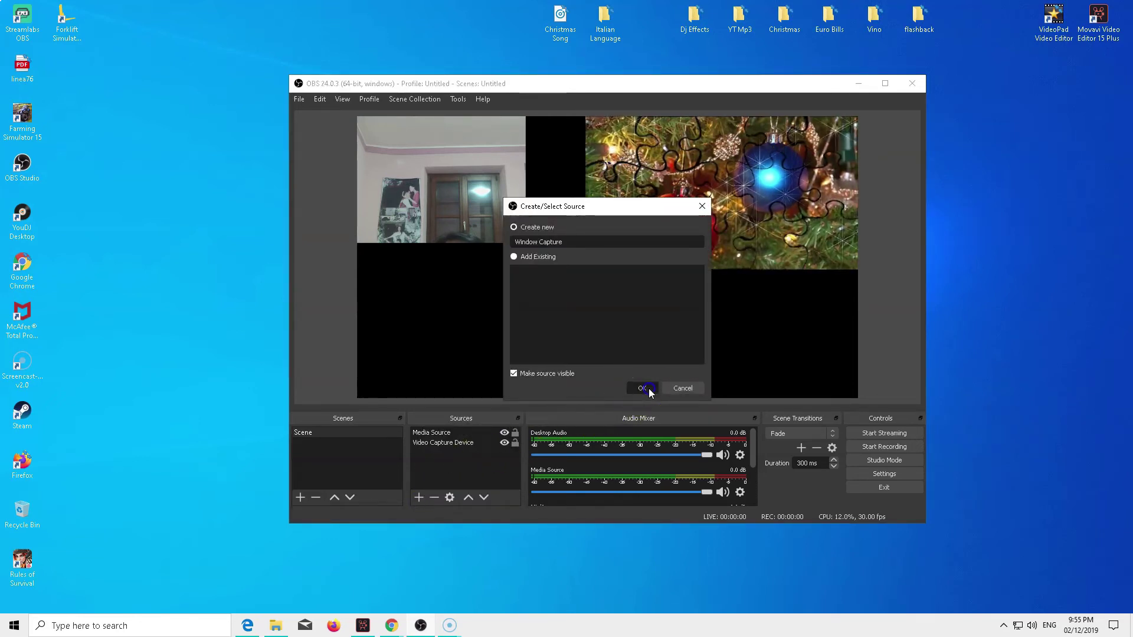
pyautogui.click(745, 467)
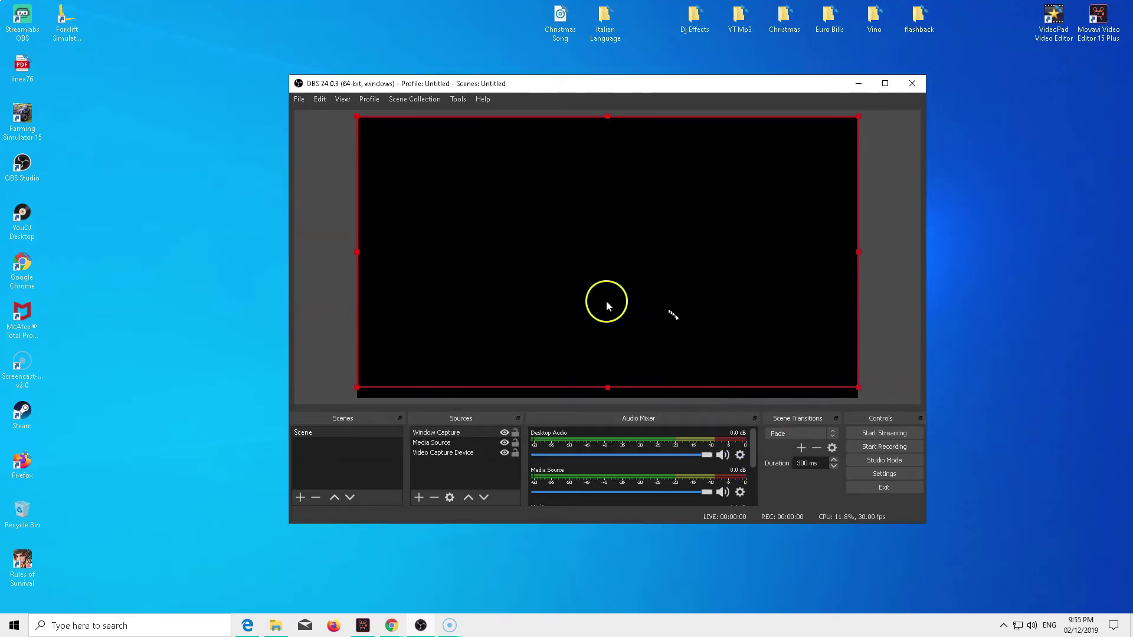
# Step: Scale the window capture to about 57% of the canvas width and place it in the canvas's lower-left corner beneath the webcam
pyautogui.moveTo(611, 390); pyautogui.dragTo(620, 273)
pyautogui.moveTo(539, 202); pyautogui.dragTo(544, 320)
pyautogui.moveTo(549, 316); pyautogui.dragTo(539, 328)
pyautogui.click(728, 351)
pyautogui.click(602, 335)
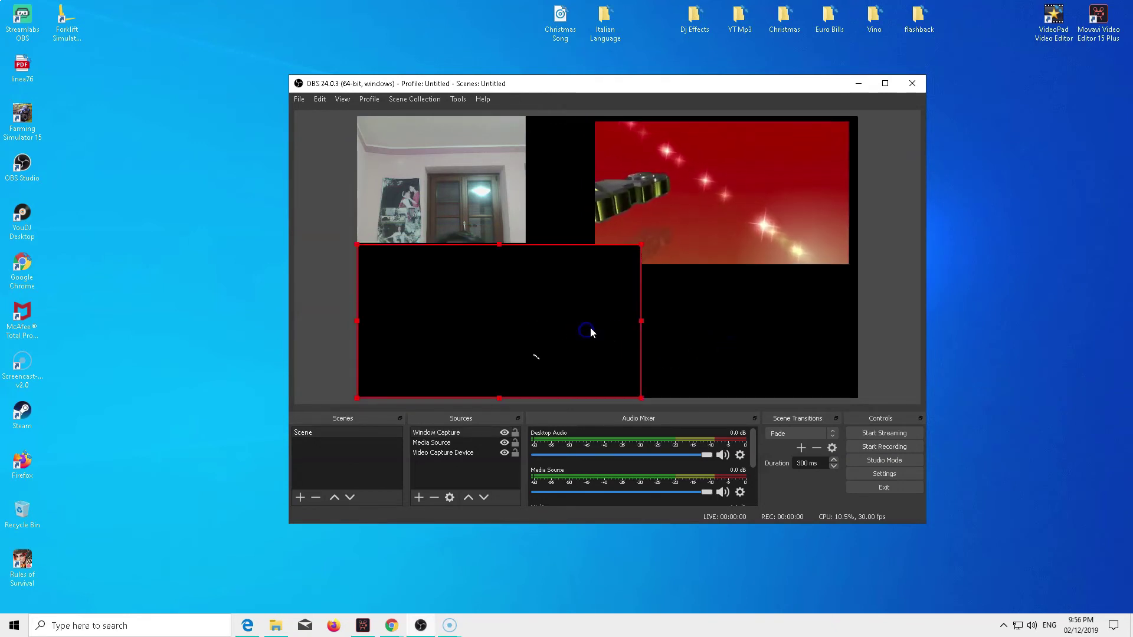
# Step: Readjust the window capture's size so it reaches the canvas's lower edge, and hide the source in the scene
pyautogui.moveTo(643, 322); pyautogui.dragTo(585, 328)
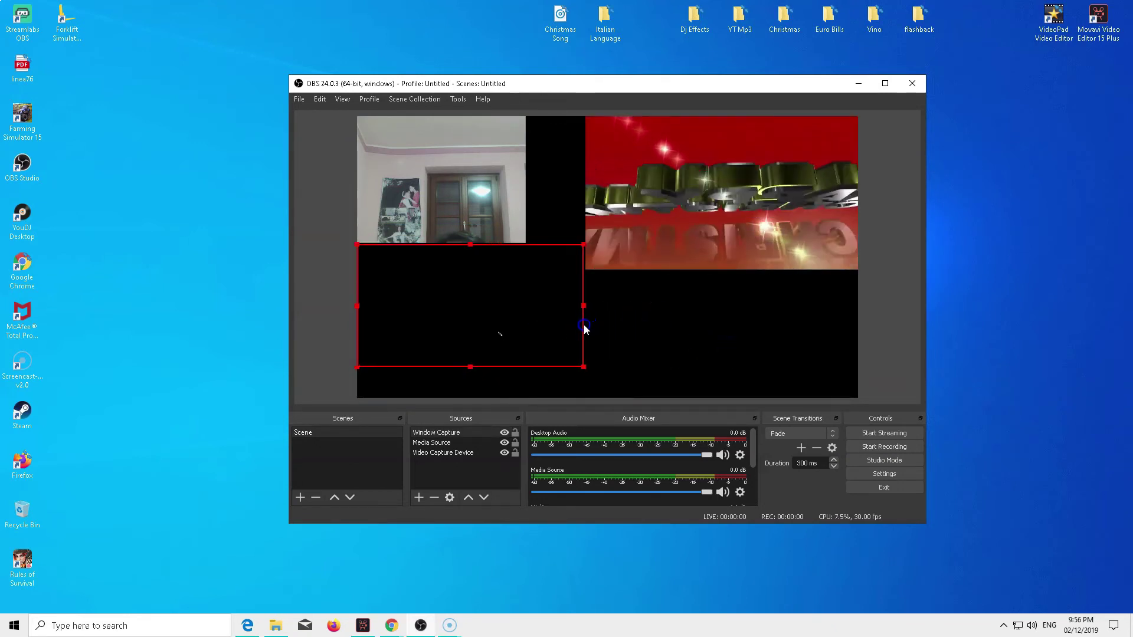
pyautogui.moveTo(470, 367); pyautogui.dragTo(475, 397)
pyautogui.click(718, 370)
pyautogui.click(499, 322)
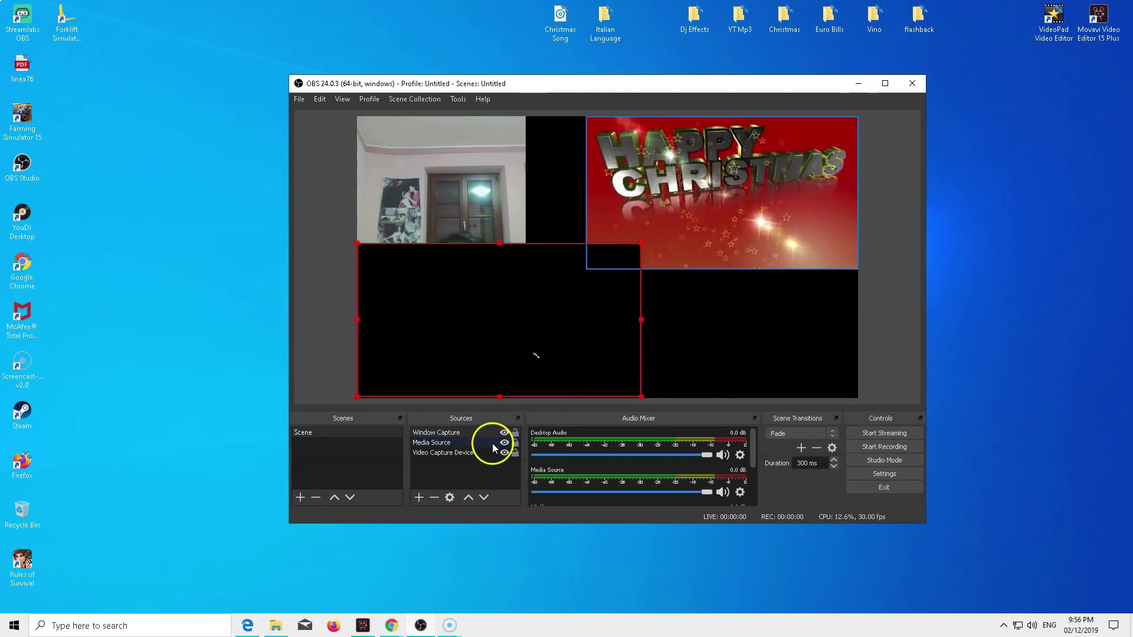
pyautogui.click(505, 433)
pyautogui.click(703, 338)
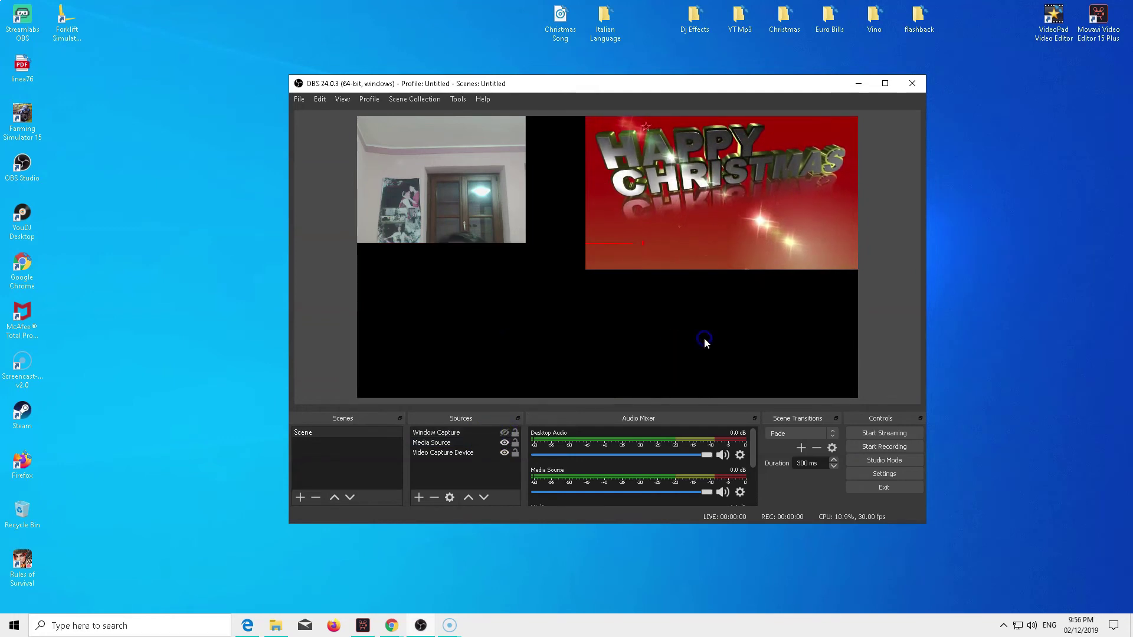
# Step: Add a new display capture source for Display 1 with its default properties, including cursor capture
pyautogui.click(419, 497)
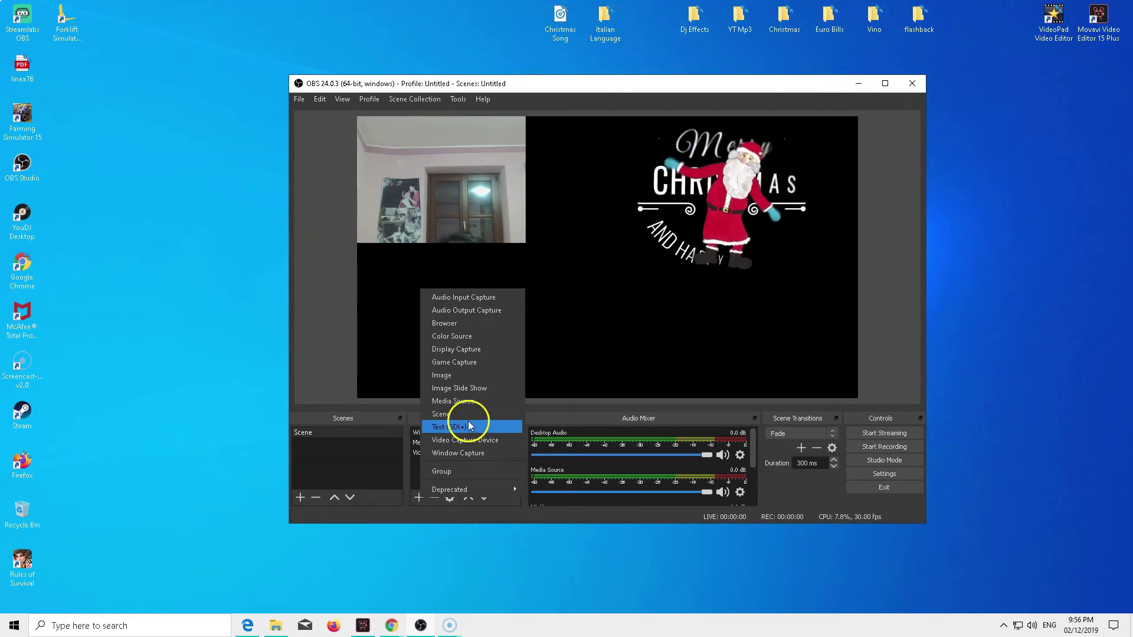
pyautogui.click(480, 349)
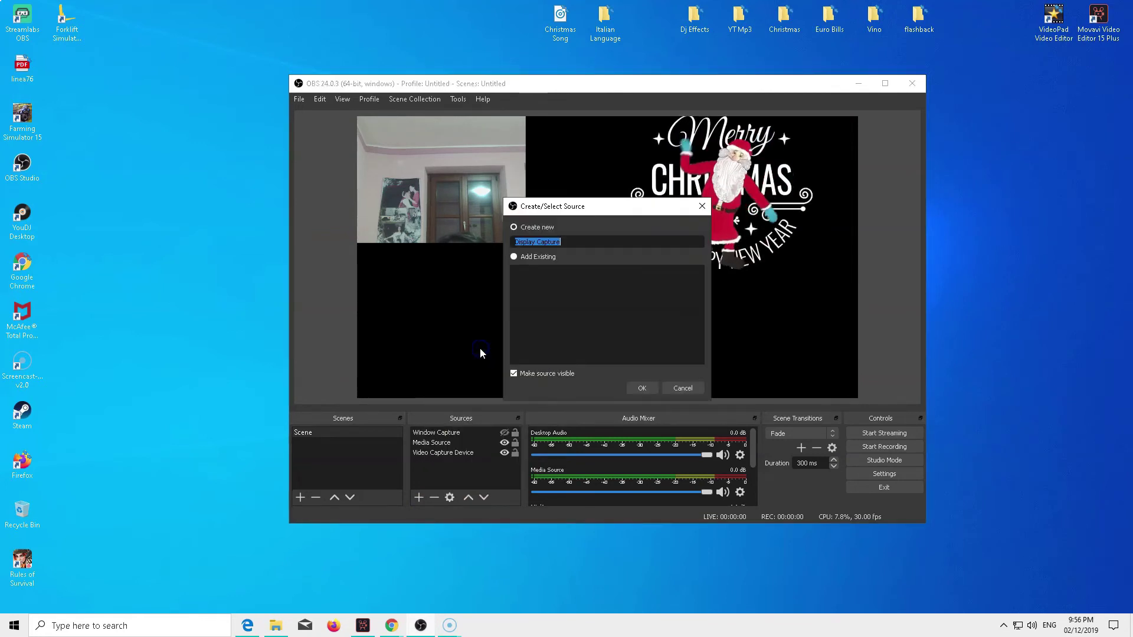
pyautogui.click(644, 386)
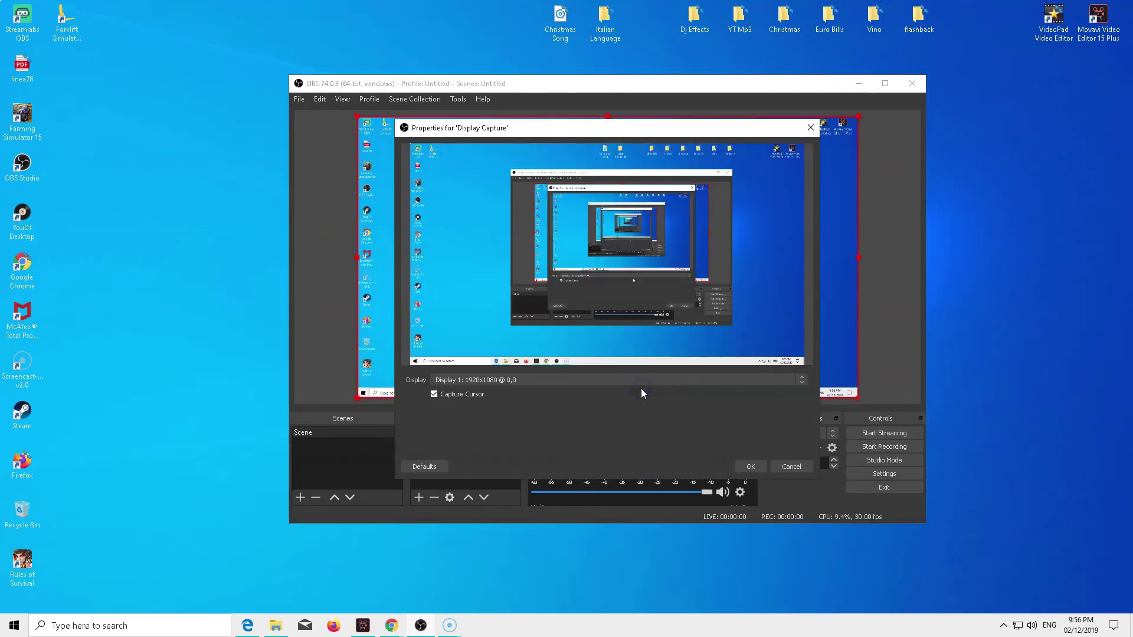
pyautogui.click(751, 467)
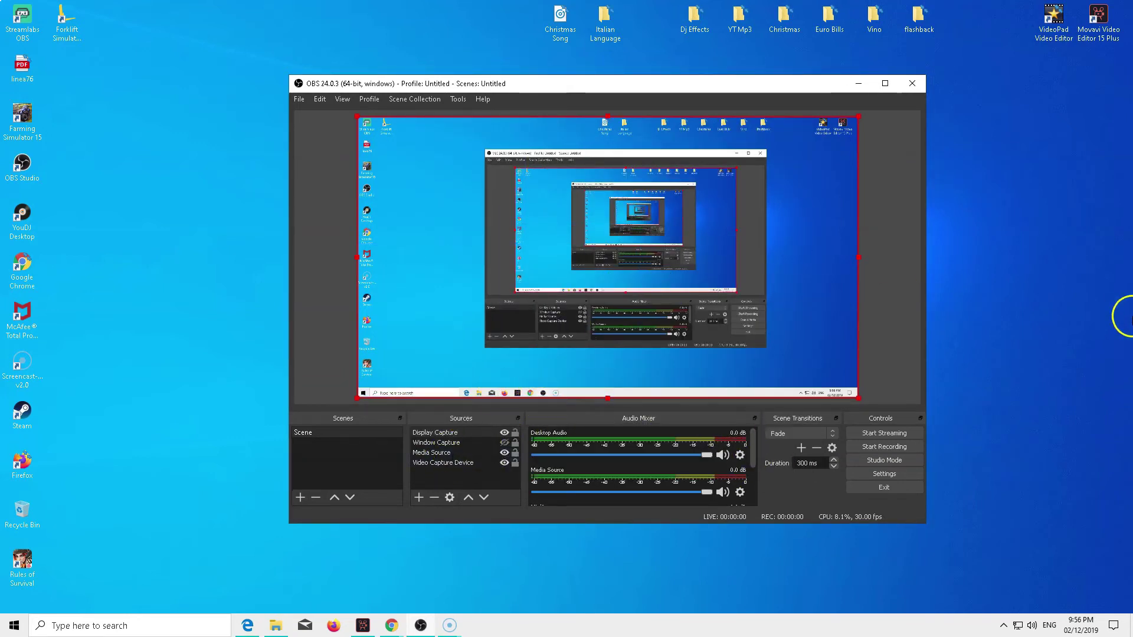
pyautogui.click(1054, 306)
# Step: Toggle the display capture source's visibility off and back on
pyautogui.click(575, 220)
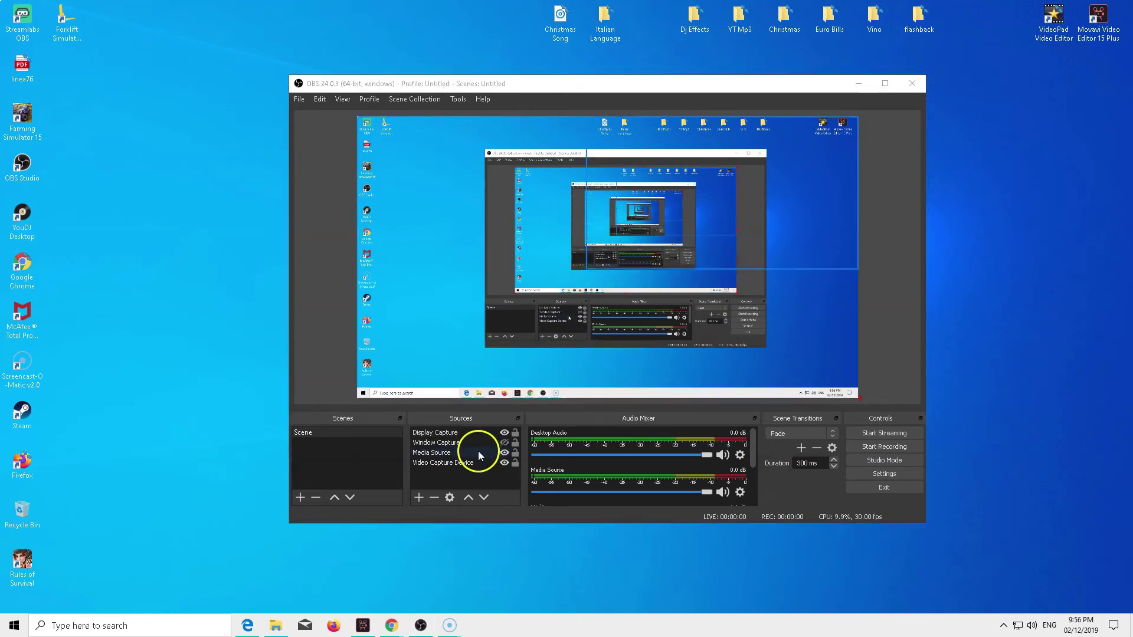
pyautogui.click(505, 444)
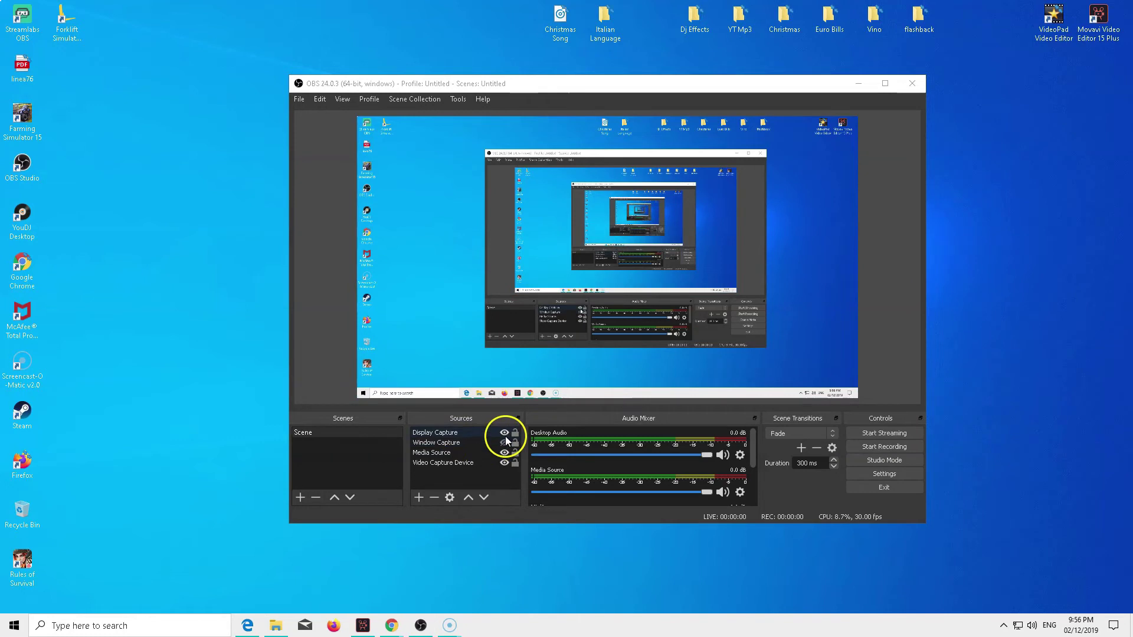
pyautogui.click(506, 434)
pyautogui.click(505, 433)
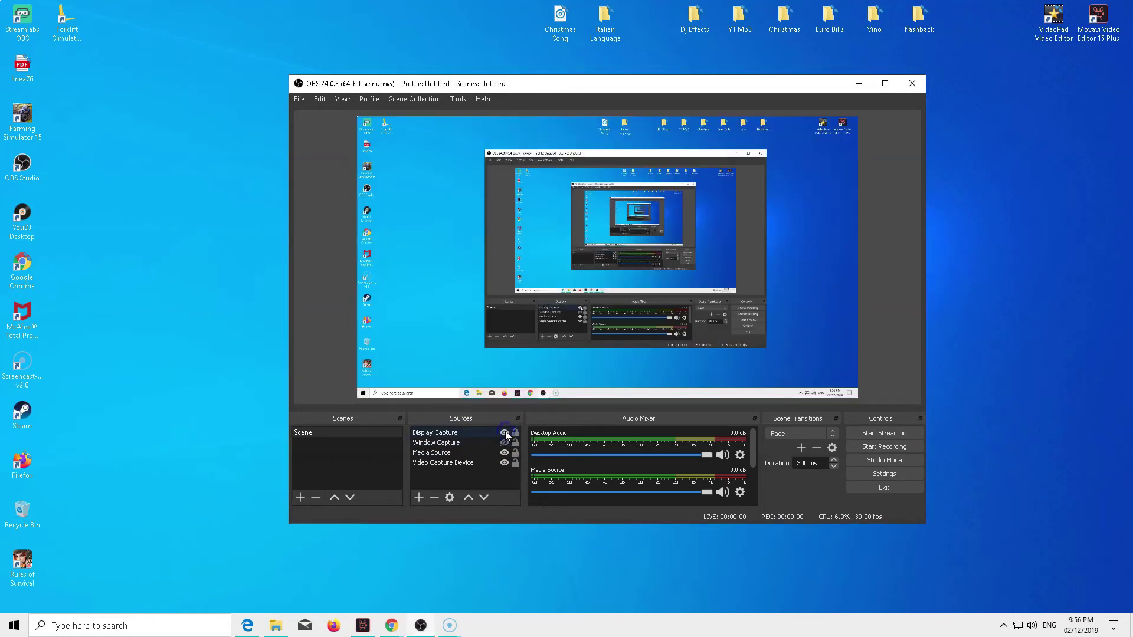
# Step: Scale the display capture to about 50% of the canvas width and place it in the canvas's lower-right corner
pyautogui.click(557, 356)
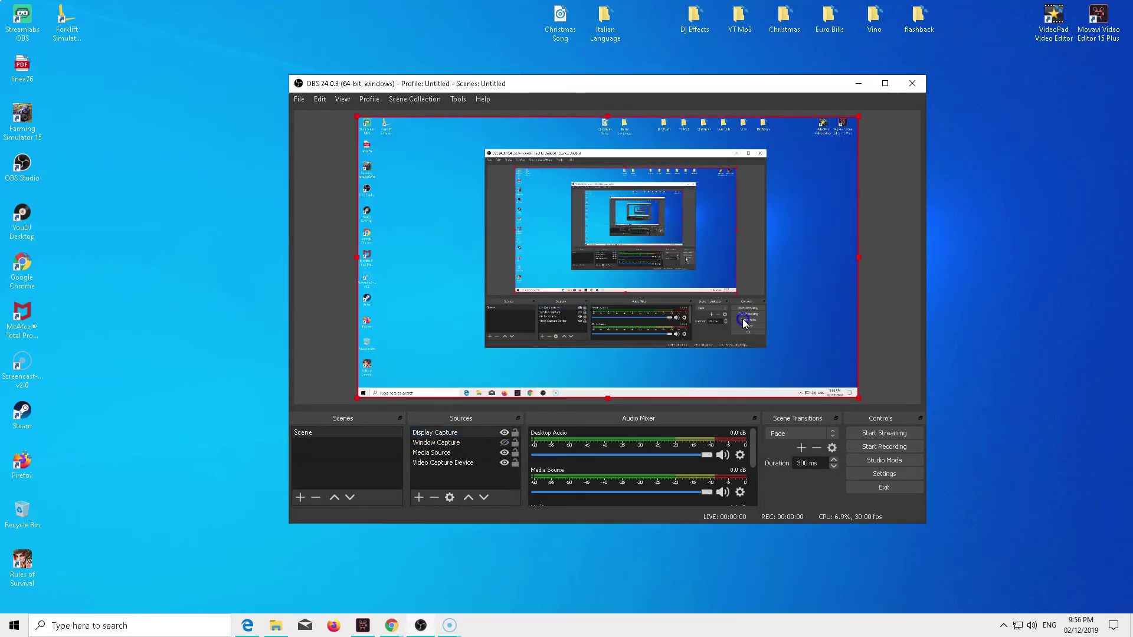
pyautogui.moveTo(872, 398); pyautogui.dragTo(594, 283)
pyautogui.moveTo(518, 177); pyautogui.dragTo(689, 272)
pyautogui.moveTo(676, 210); pyautogui.dragTo(677, 233)
pyautogui.moveTo(686, 311); pyautogui.dragTo(760, 335)
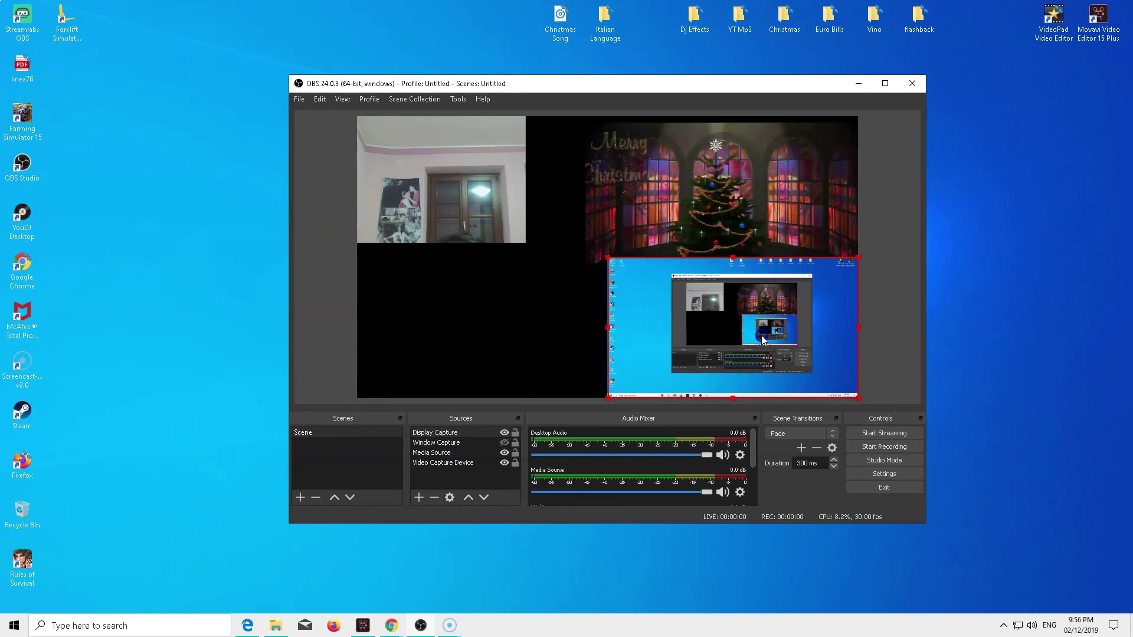
pyautogui.click(890, 335)
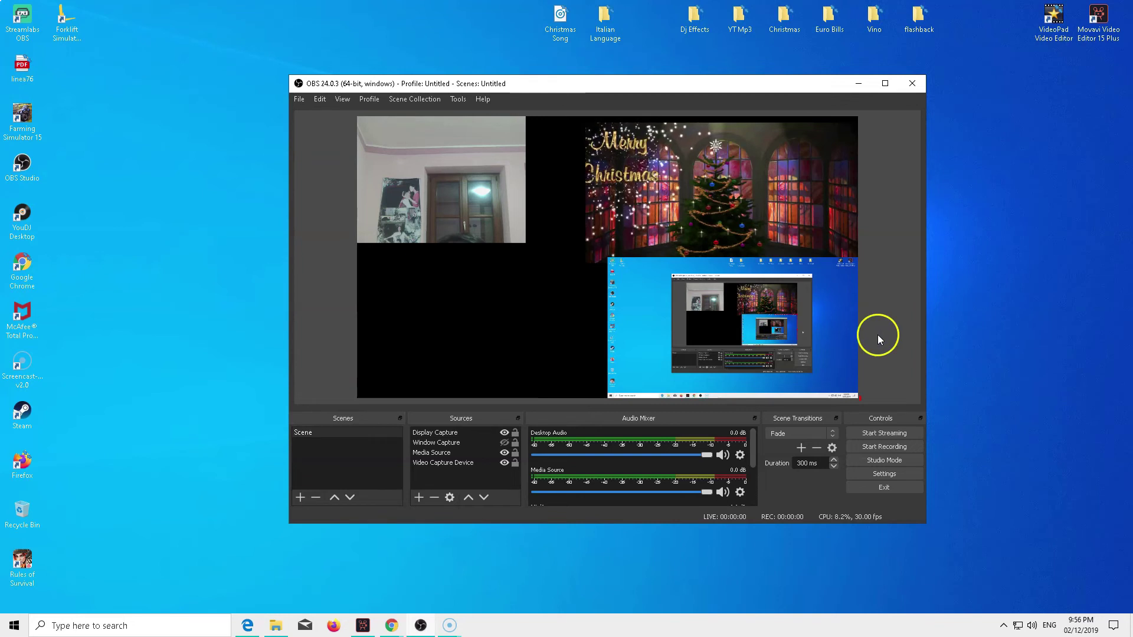
# Step: Shrink the Christmas video to about 50% of the canvas width so its edges line up with the display capture beneath it
pyautogui.click(617, 209)
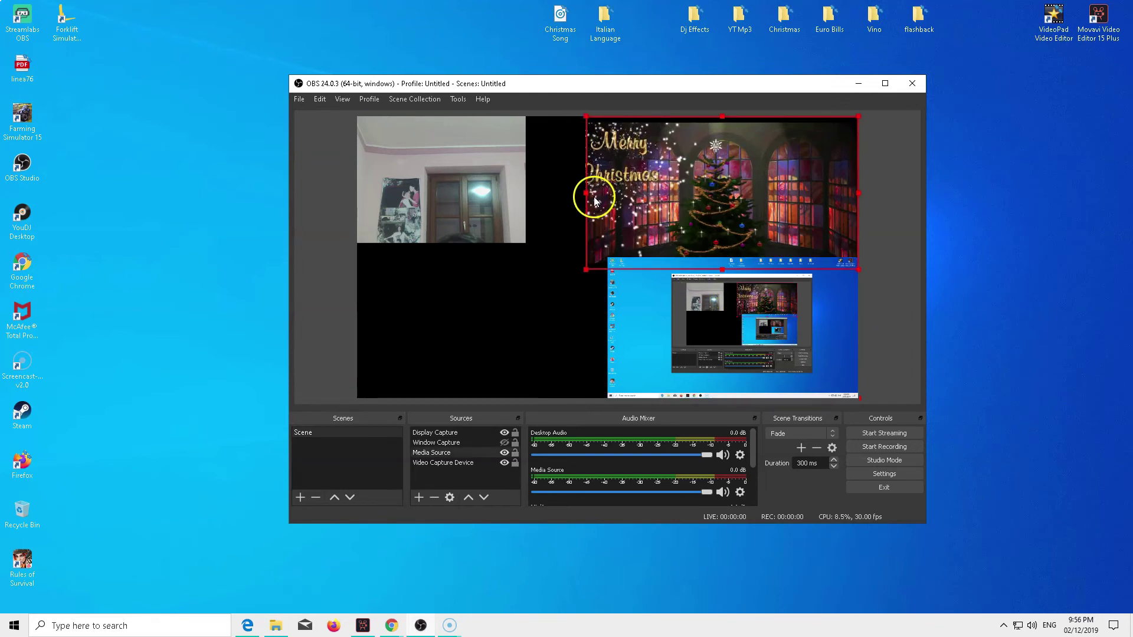
pyautogui.moveTo(586, 193); pyautogui.dragTo(607, 197)
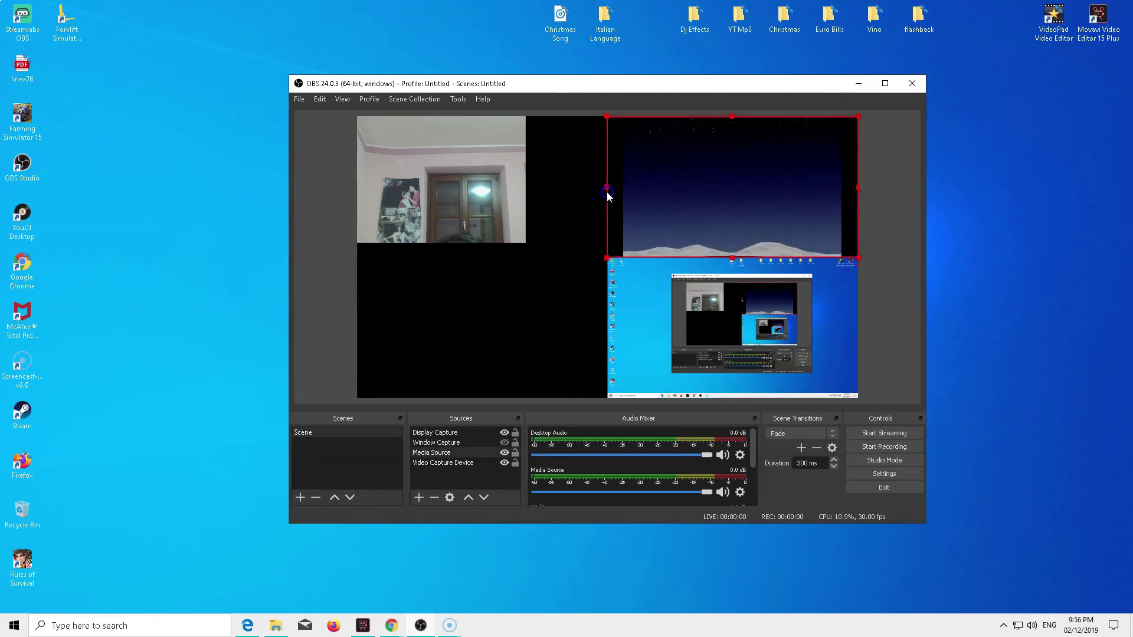
pyautogui.click(914, 270)
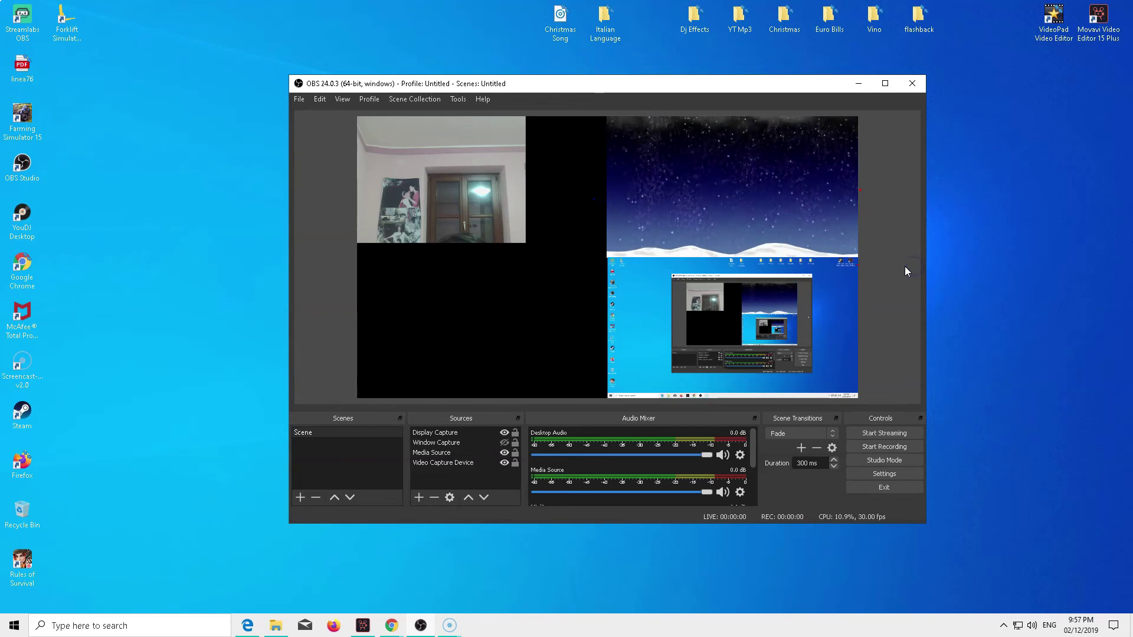
# Step: Add a new text source reading "Welcome to my OBS studio test live!" in the default Arial font
pyautogui.click(419, 497)
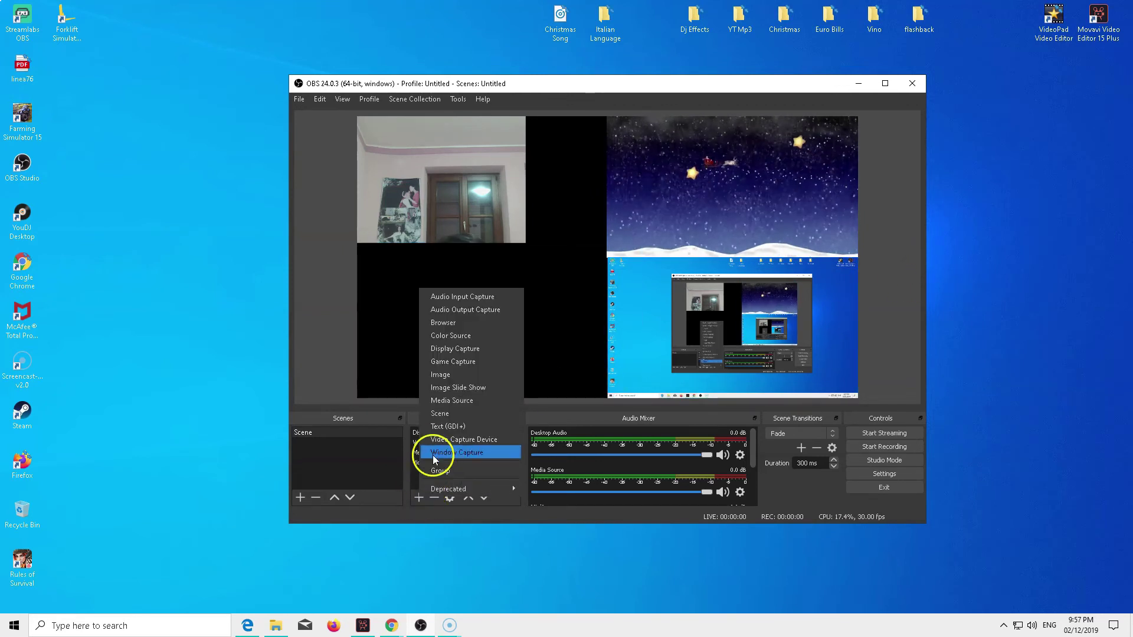
pyautogui.click(448, 426)
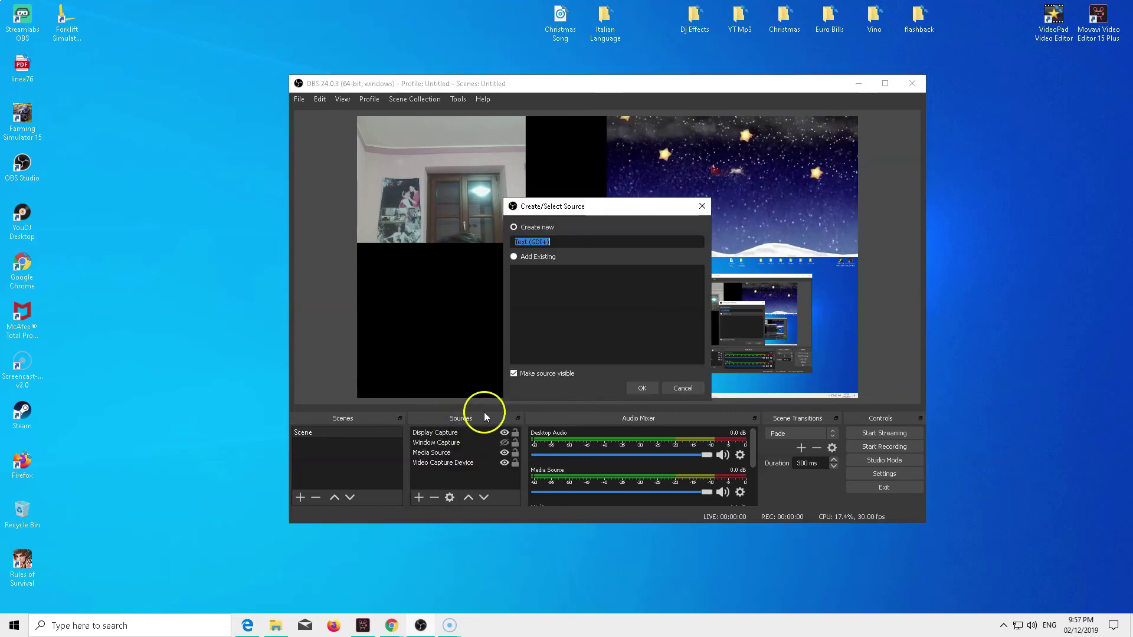
pyautogui.click(646, 387)
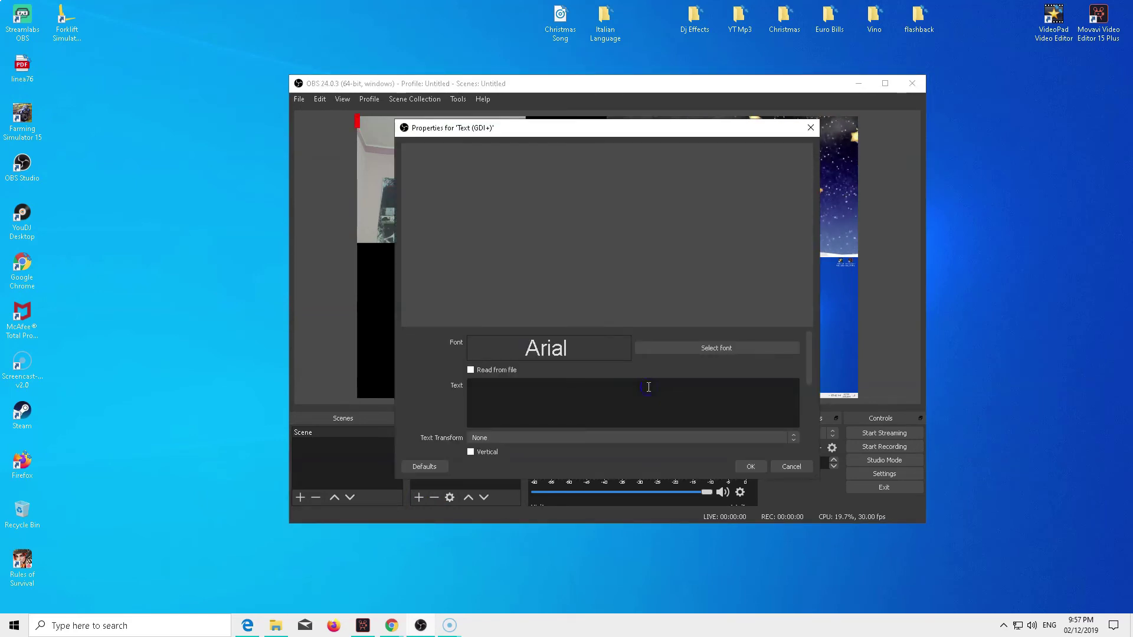
pyautogui.write('Welcome t')
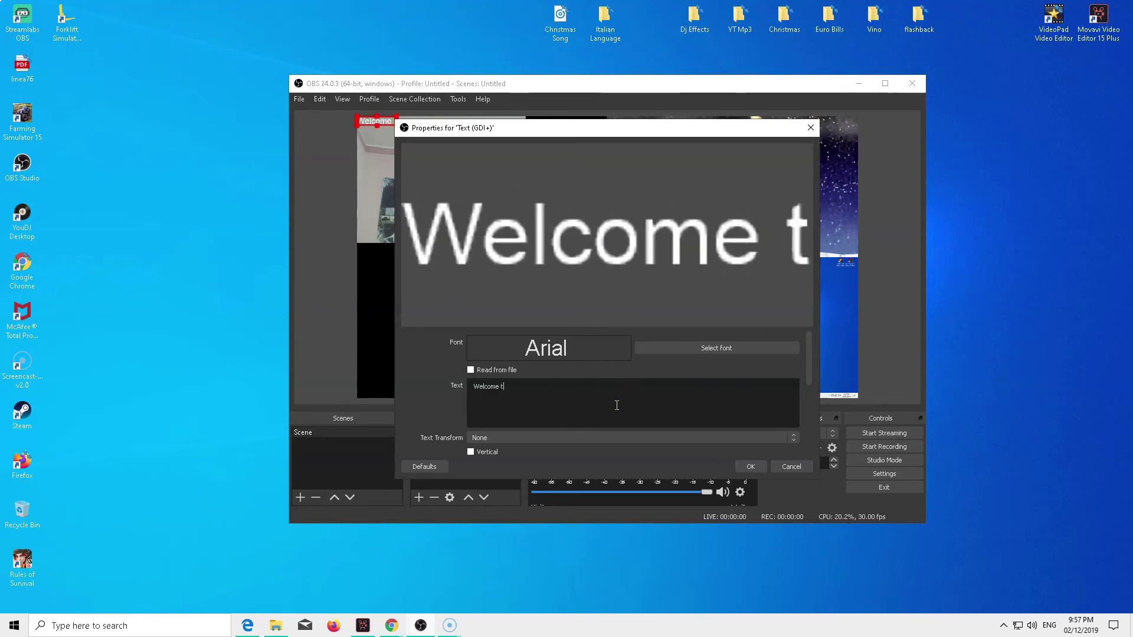
pyautogui.write('o my OBS studio tes')
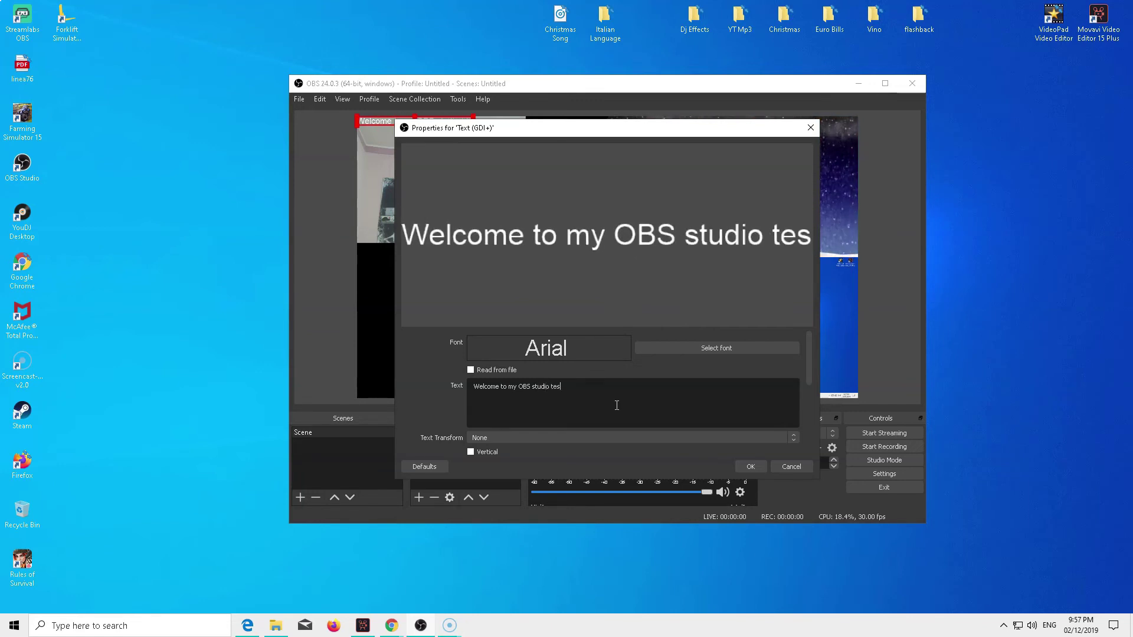
pyautogui.write('t live')
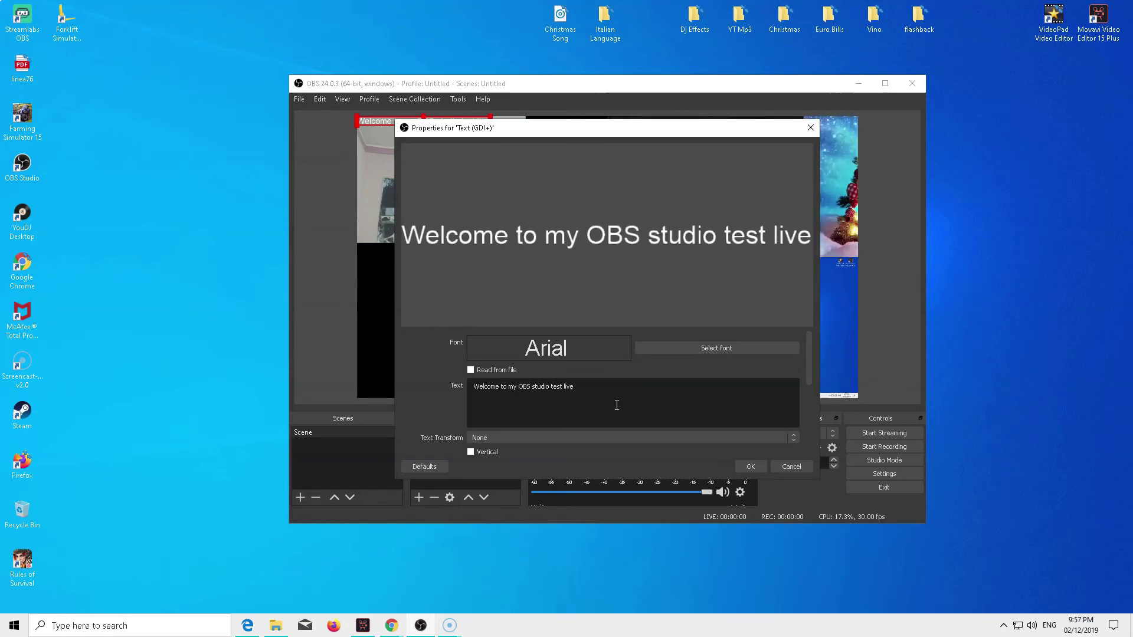
pyautogui.write('!')
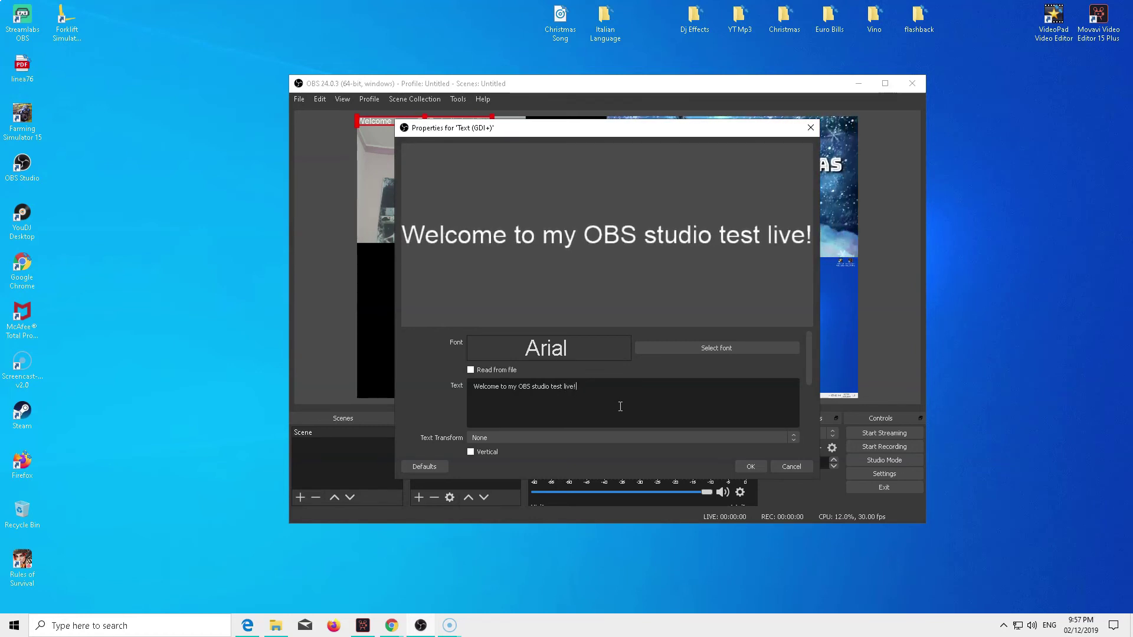
pyautogui.click(750, 467)
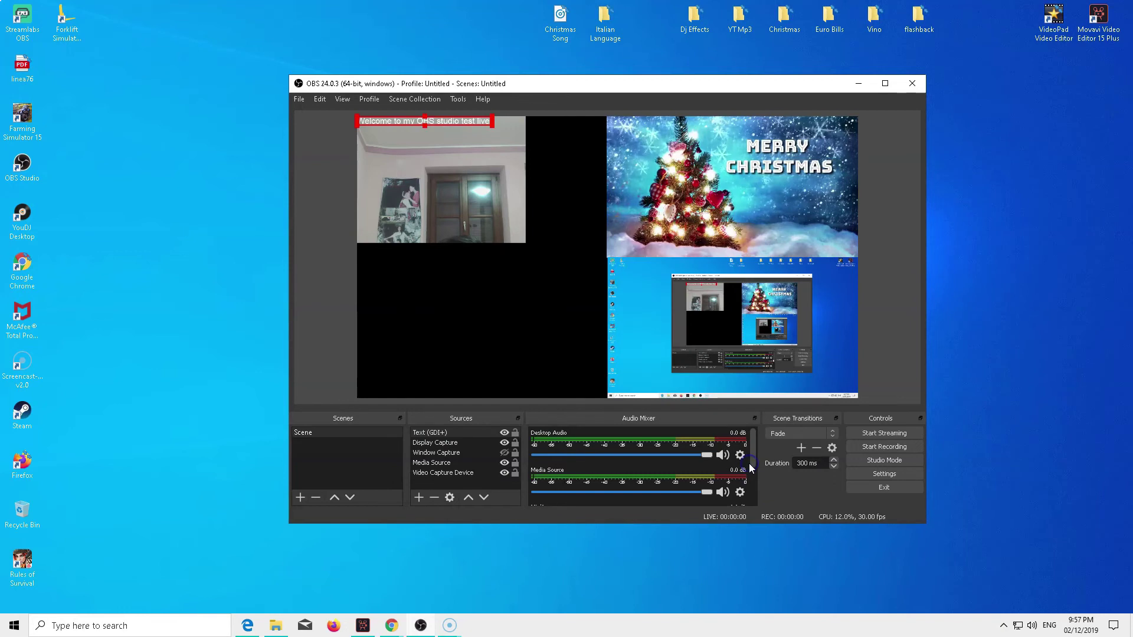
# Step: Move the welcome text into the empty area beneath the webcam and enlarge it to about 42% of the canvas width
pyautogui.moveTo(470, 122); pyautogui.dragTo(506, 317)
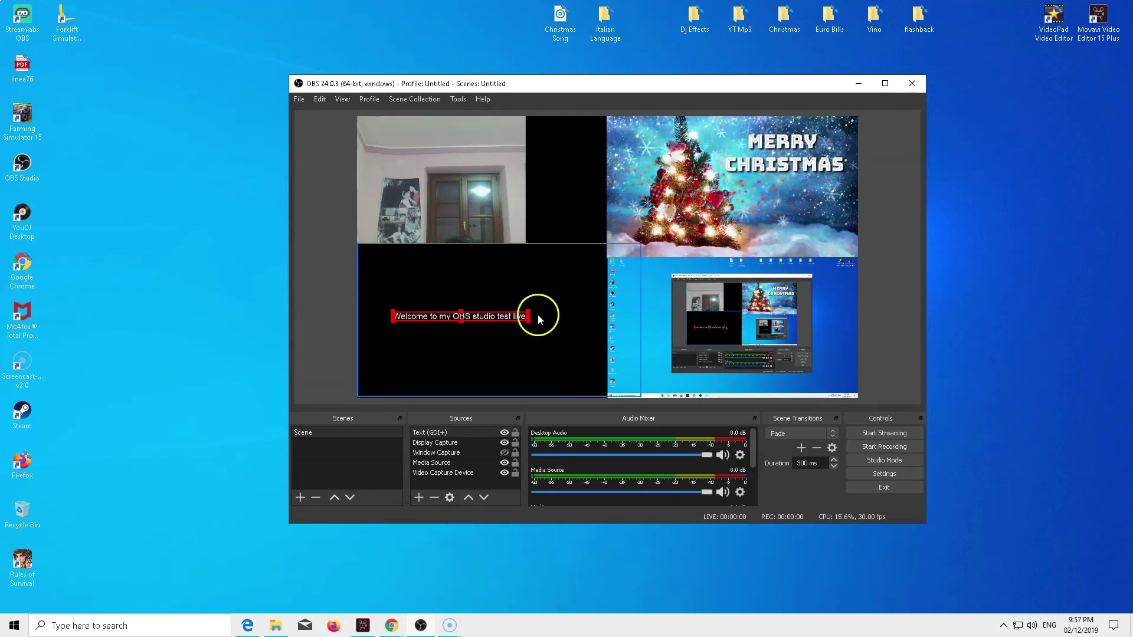
pyautogui.moveTo(529, 319); pyautogui.dragTo(603, 324)
pyautogui.click(420, 324)
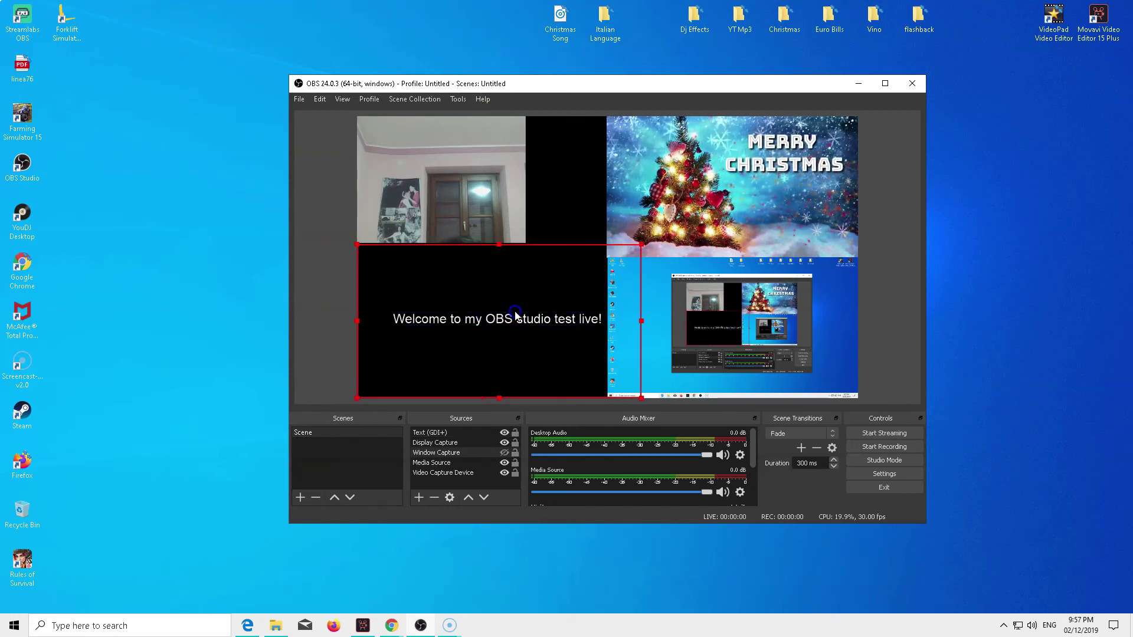
pyautogui.moveTo(495, 336); pyautogui.dragTo(498, 335)
pyautogui.click(538, 324)
pyautogui.moveTo(551, 322); pyautogui.dragTo(529, 322)
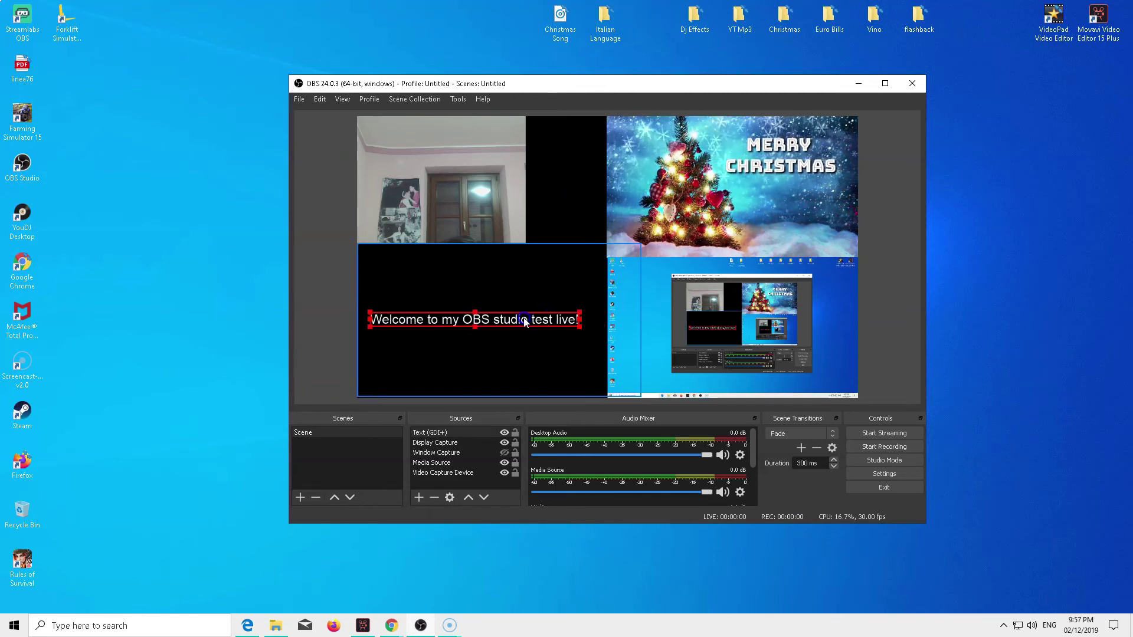
pyautogui.click(590, 171)
pyautogui.click(591, 168)
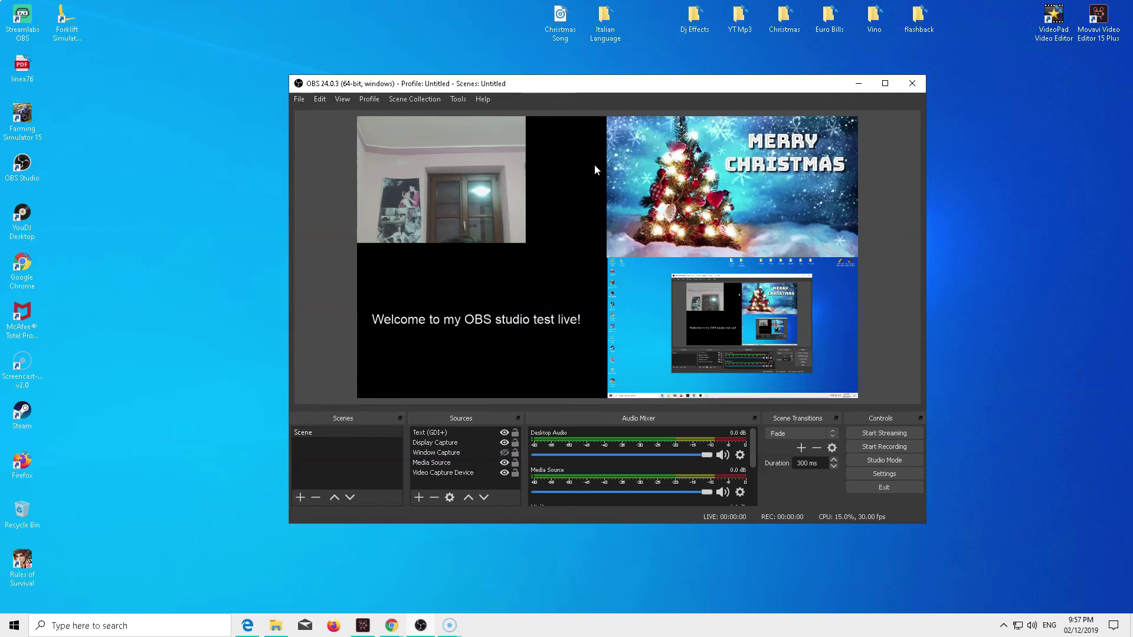
# Step: Remove the hidden window capture source from the scene
pyautogui.click(543, 319)
pyautogui.click(504, 456)
pyautogui.click(505, 462)
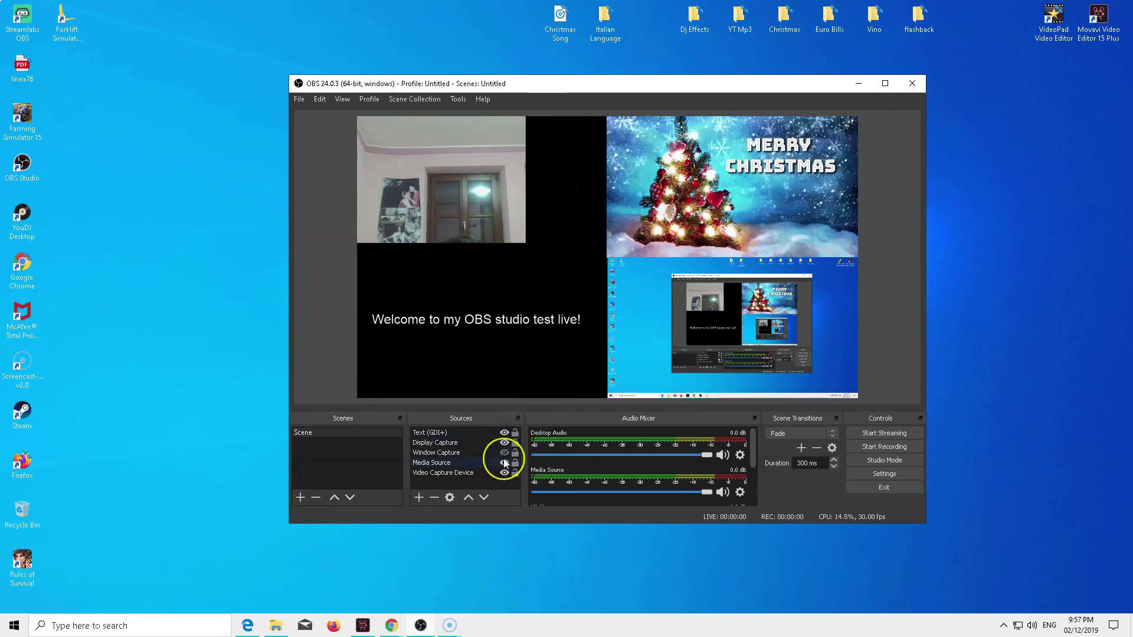
pyautogui.click(506, 454)
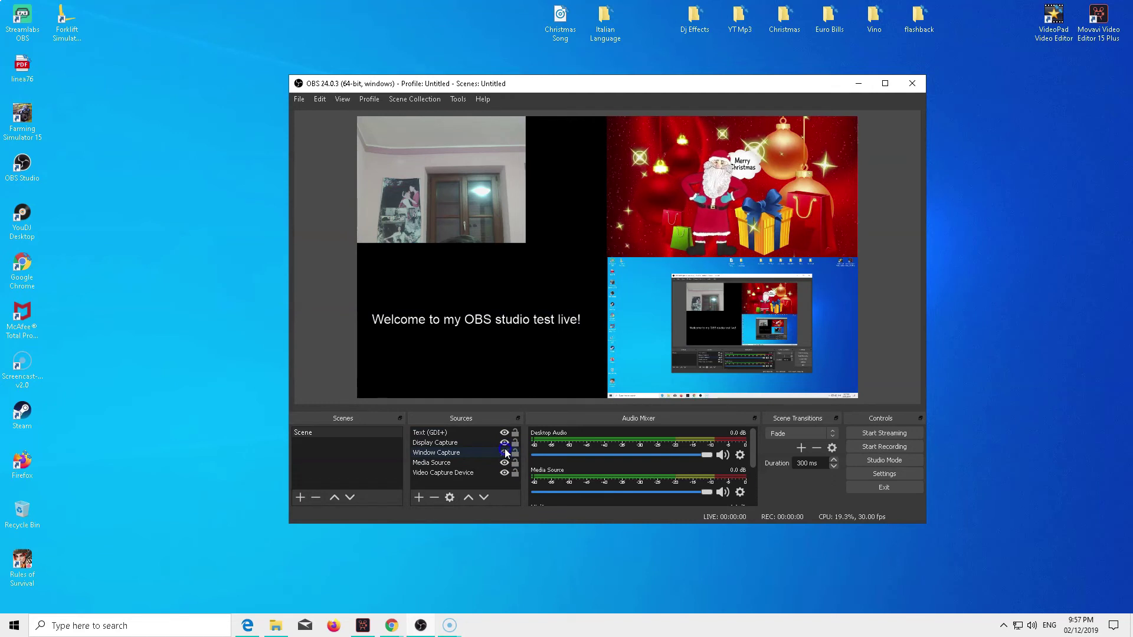
pyautogui.click(452, 453)
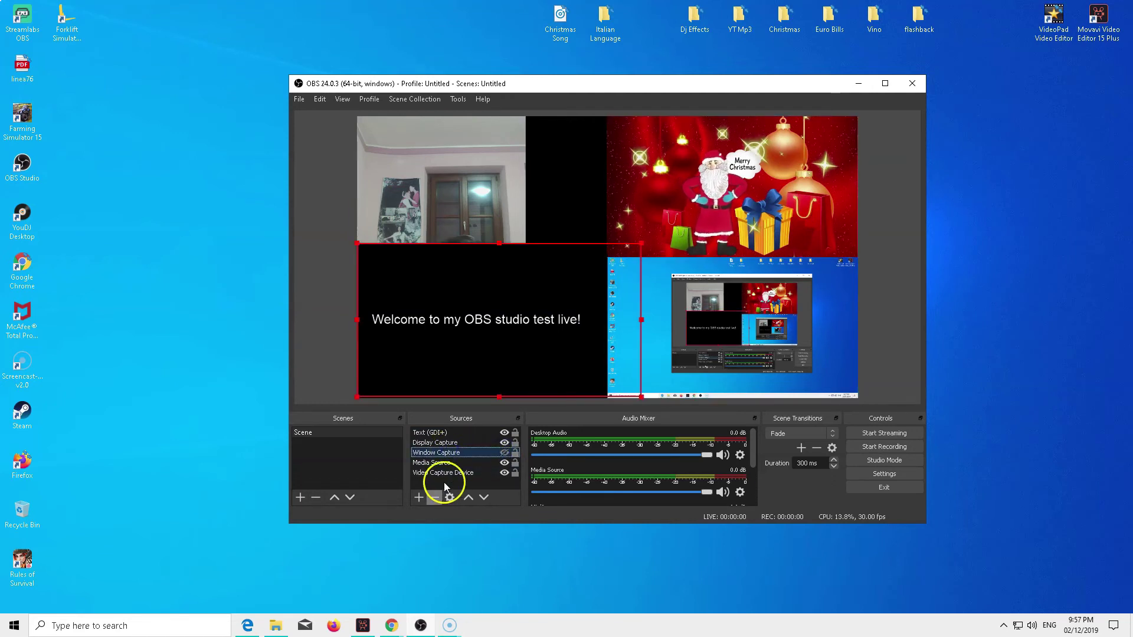
pyautogui.click(436, 498)
pyautogui.click(649, 322)
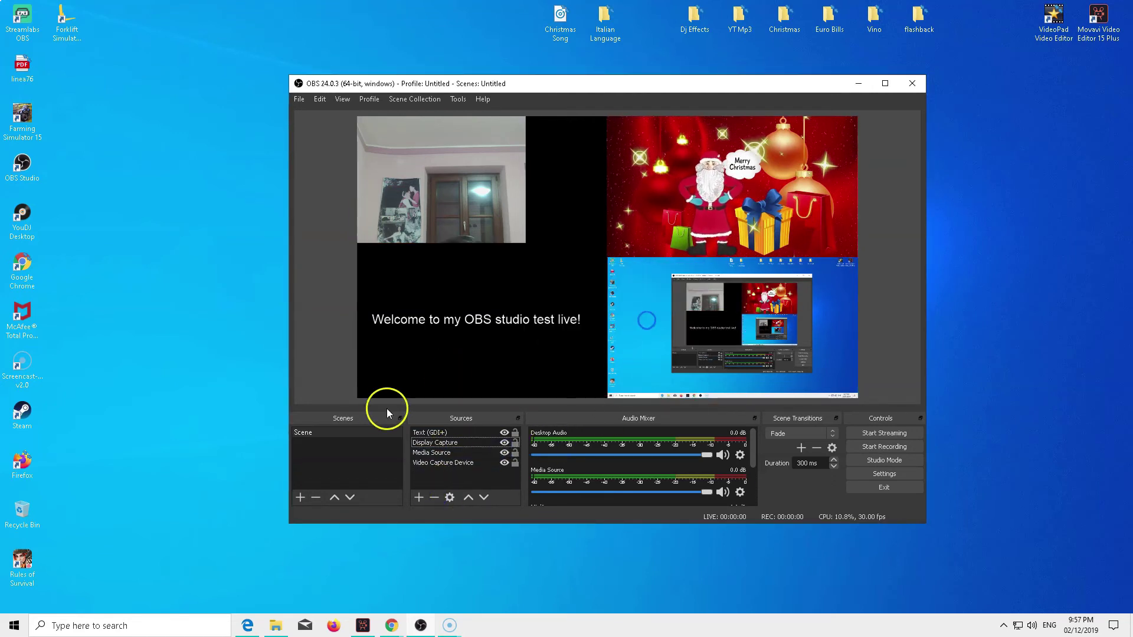
# Step: Shift the welcome text slightly so it sits centred in the black area beside the display capture
pyautogui.click(475, 317)
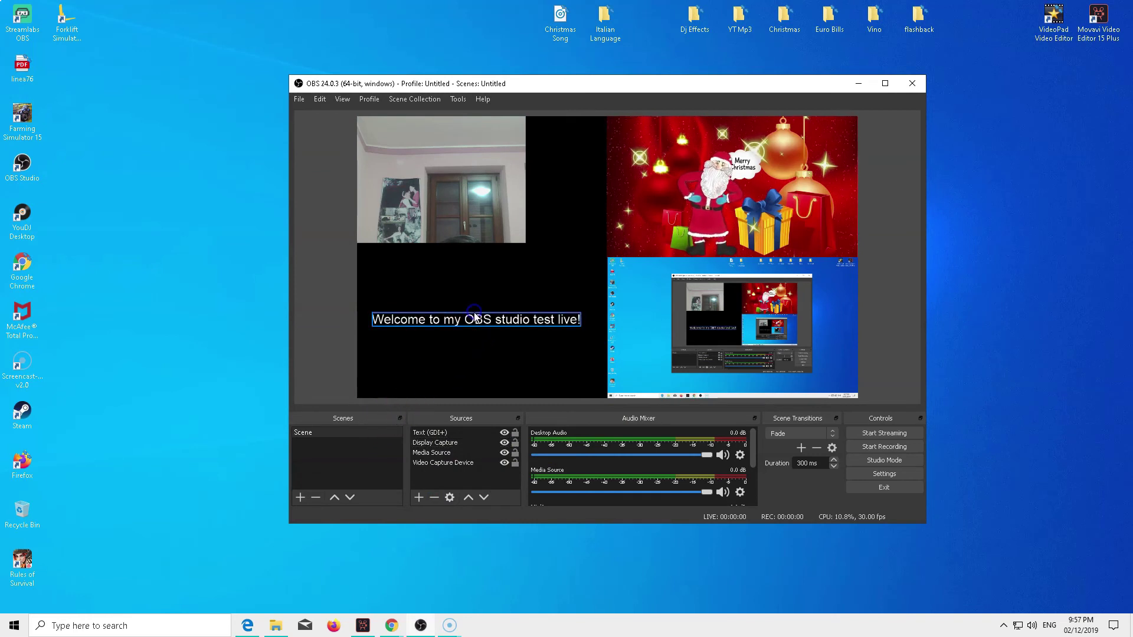
pyautogui.moveTo(482, 321); pyautogui.dragTo(510, 321)
pyautogui.click(504, 354)
pyautogui.click(508, 354)
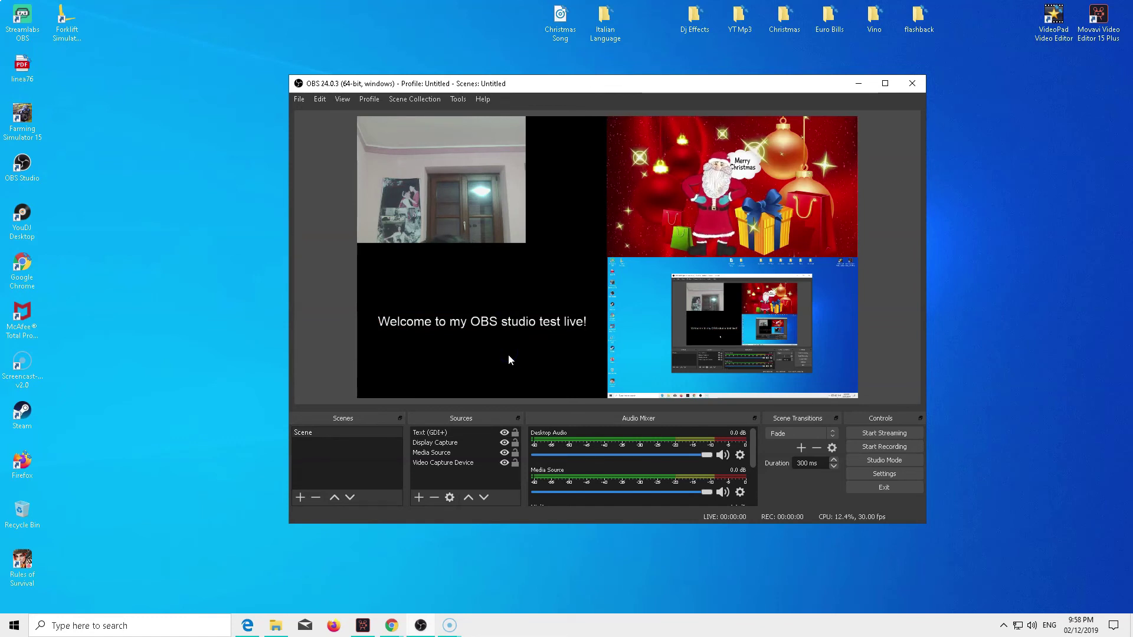
# Step: Start streaming and show the YouTube Studio live streaming page in a reduced Chrome window
pyautogui.click(859, 433)
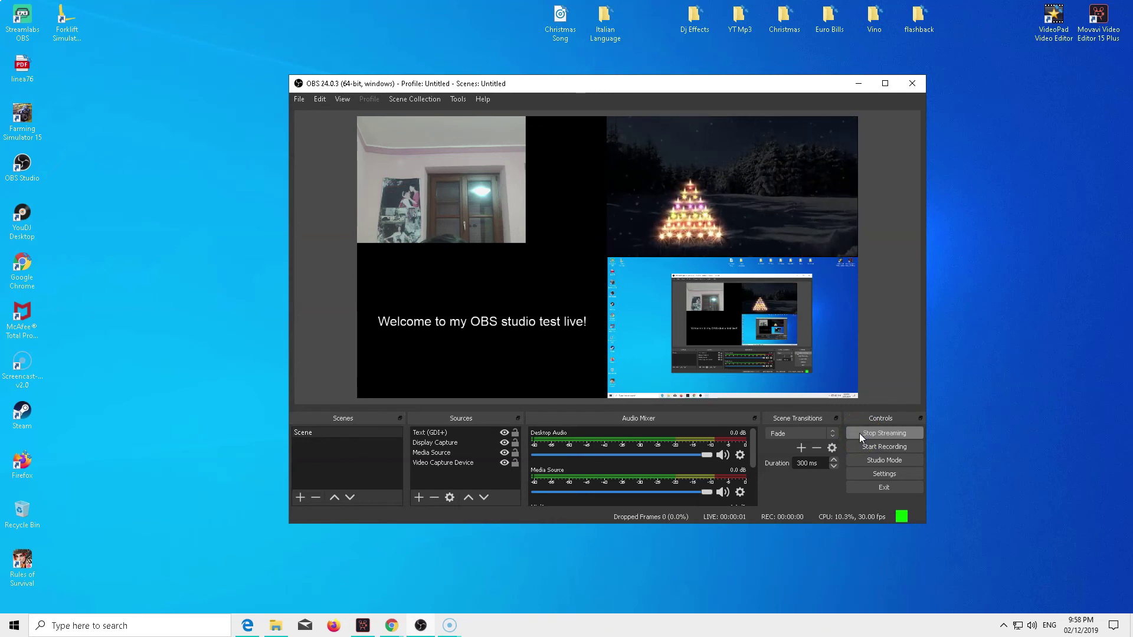
pyautogui.moveTo(392, 626)
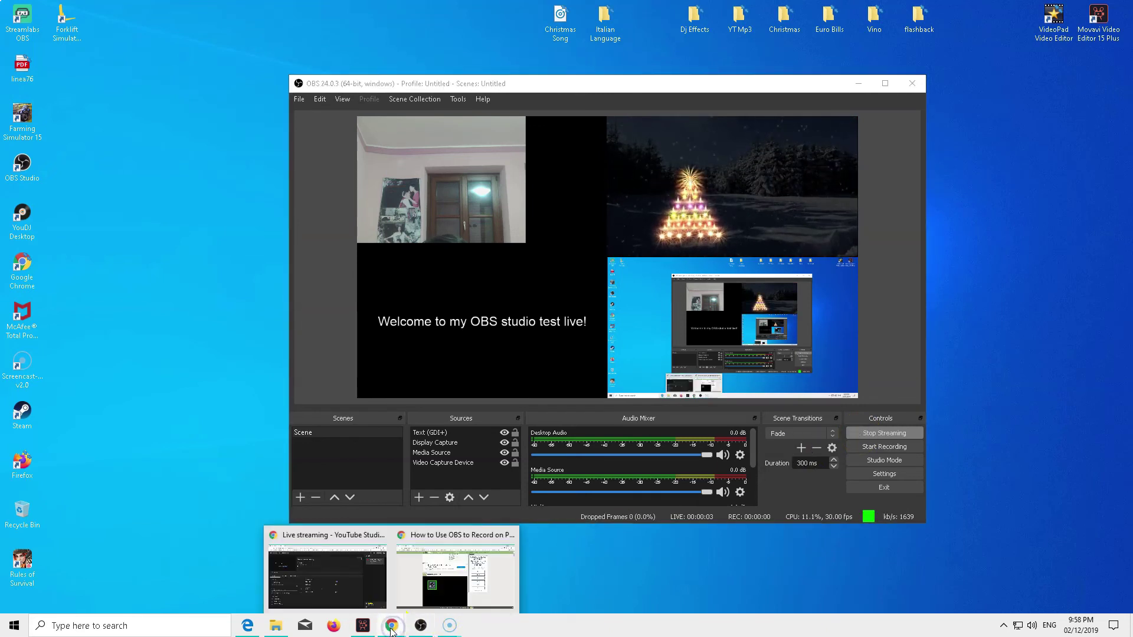
pyautogui.click(333, 570)
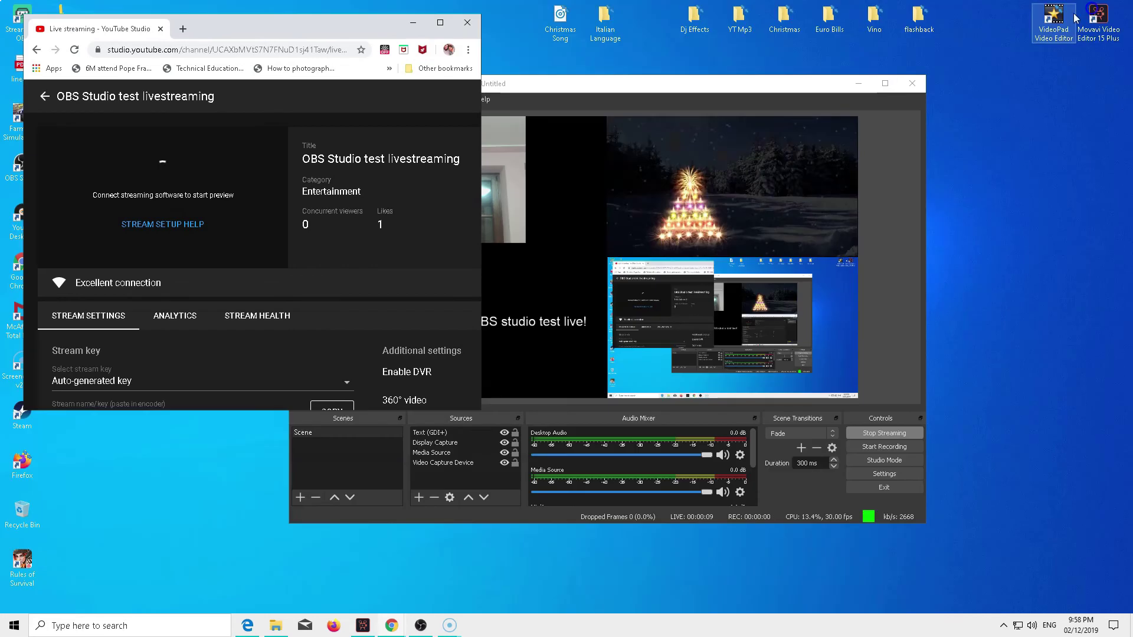
pyautogui.click(1093, 8)
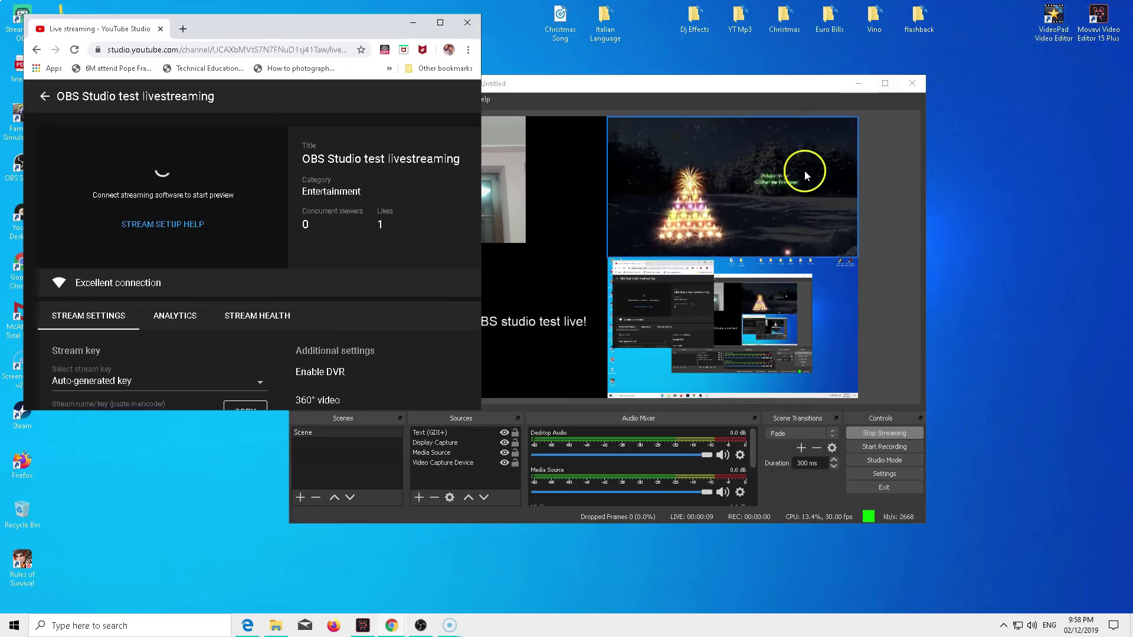
# Step: Place the OBS window beside the reduced Chrome window and compare its canvas with the YouTube stream preview, also viewing the preview page full screen
pyautogui.moveTo(756, 92); pyautogui.dragTo(957, 168)
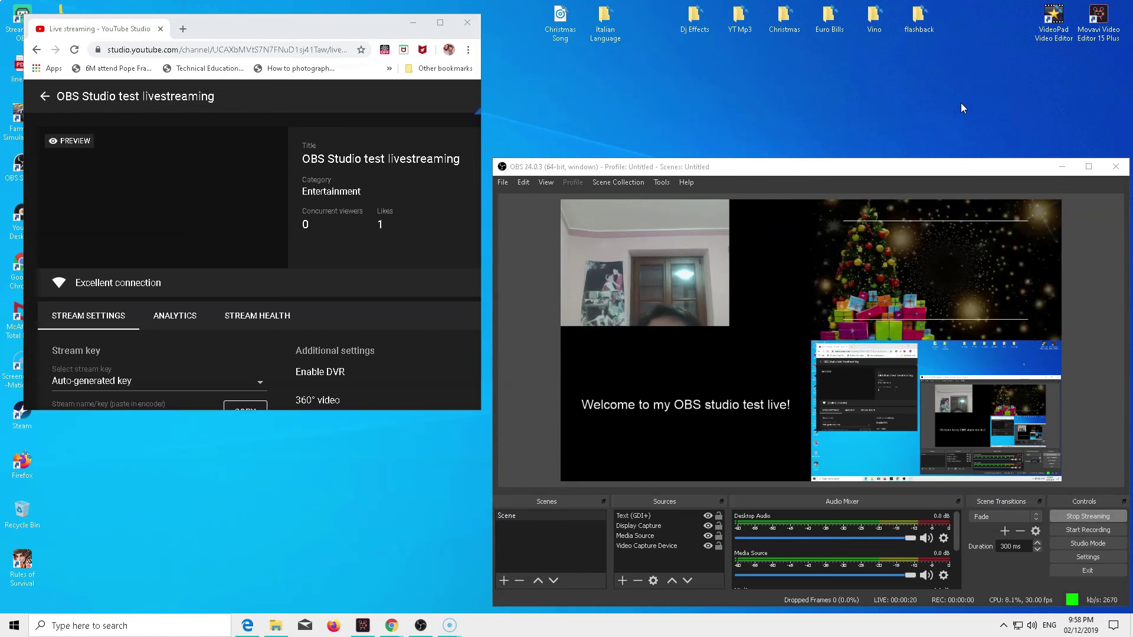
pyautogui.click(441, 23)
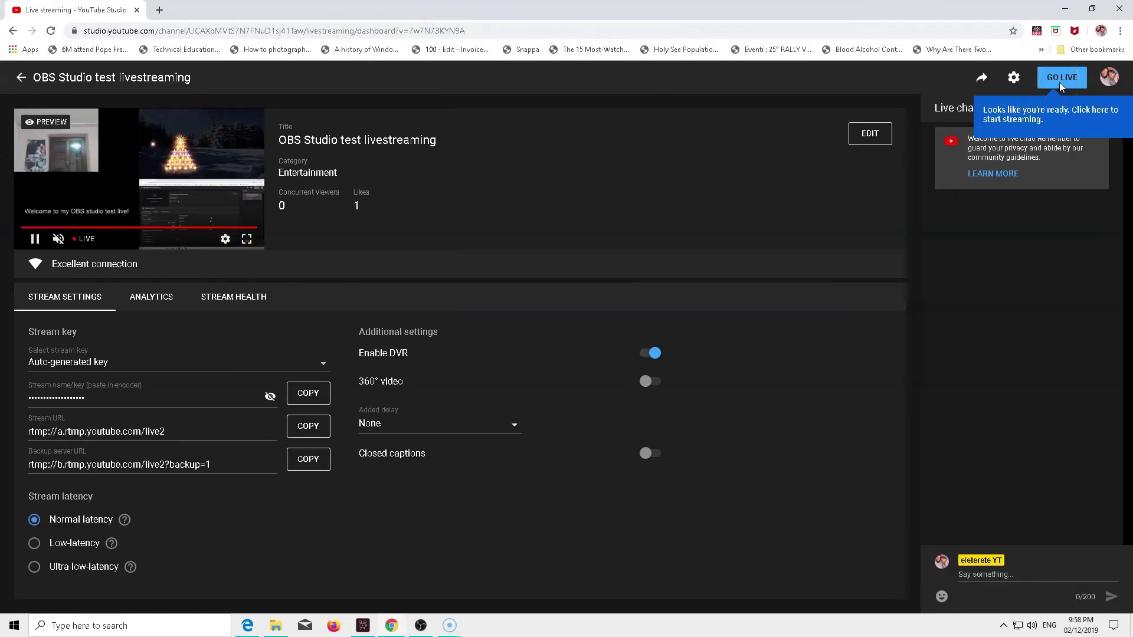
pyautogui.click(1091, 11)
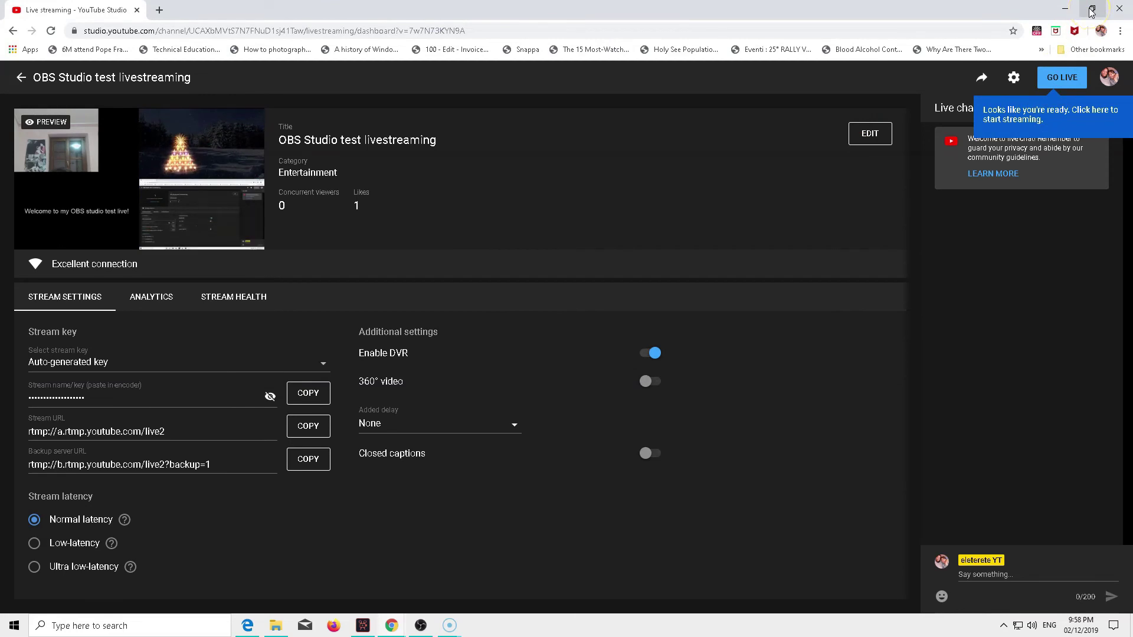
pyautogui.click(1091, 12)
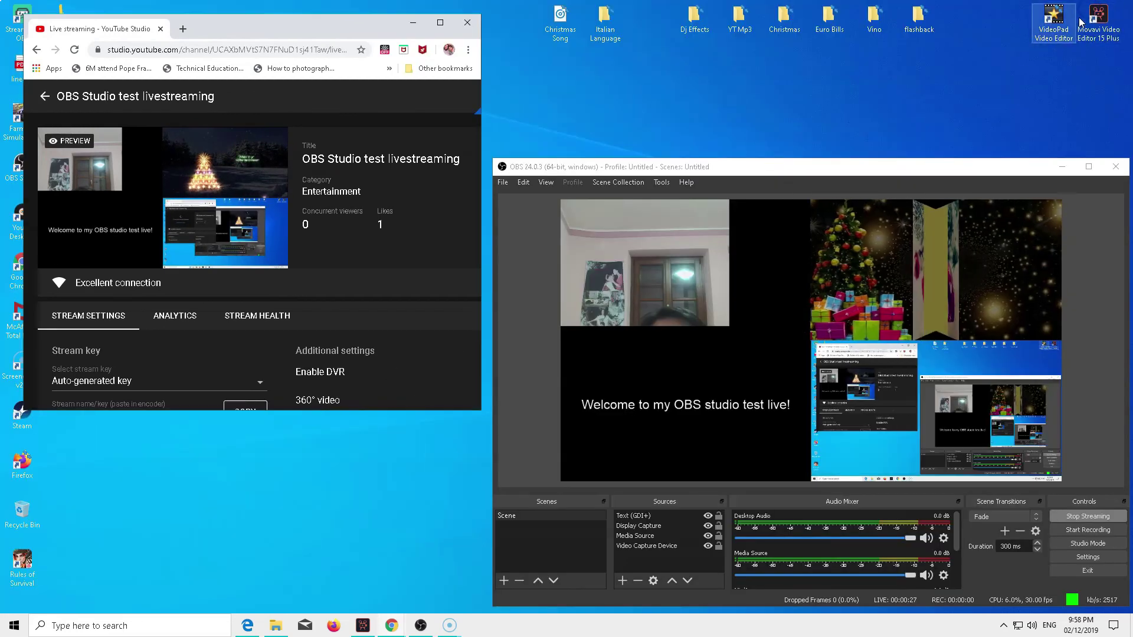
pyautogui.moveTo(111, 166)
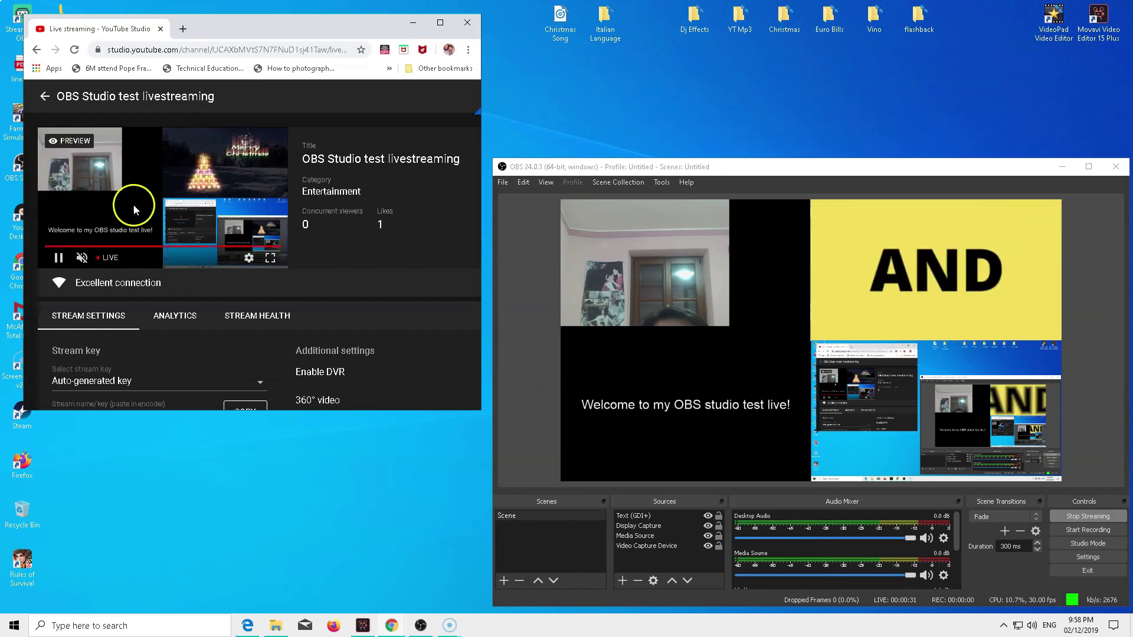
# Step: Maximize the YouTube Studio window and take the OBS Studio test livestreaming broadcast live
pyautogui.click(441, 23)
pyautogui.click(1064, 77)
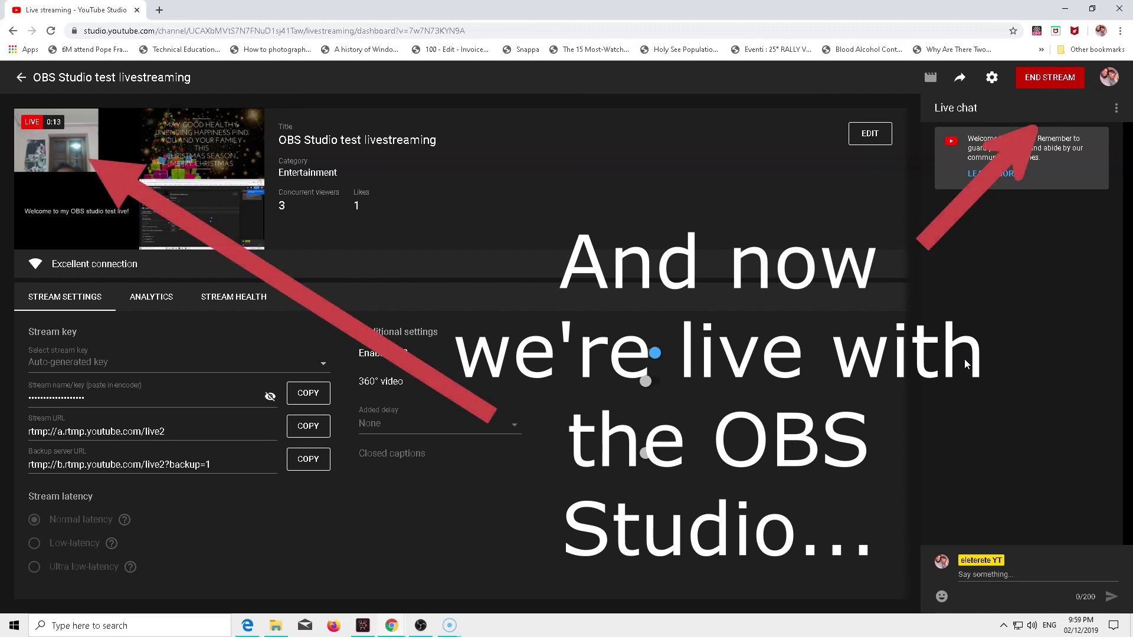
pyautogui.moveTo(104, 169)
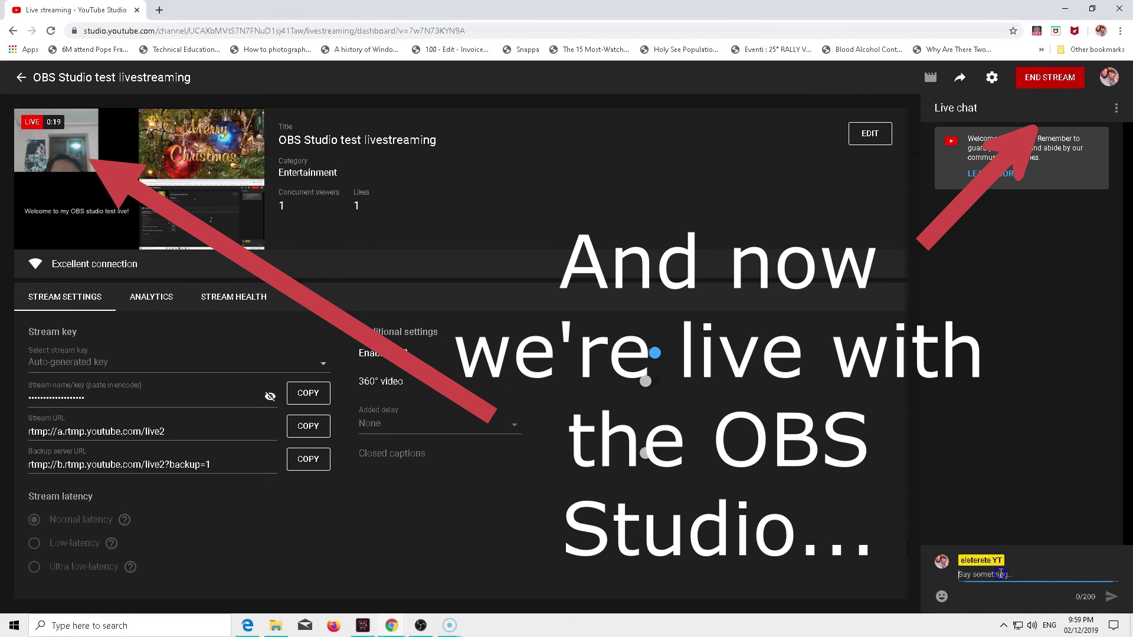
# Step: Post the message "testing only do not reply" in the stream's live chat
pyautogui.write('test')
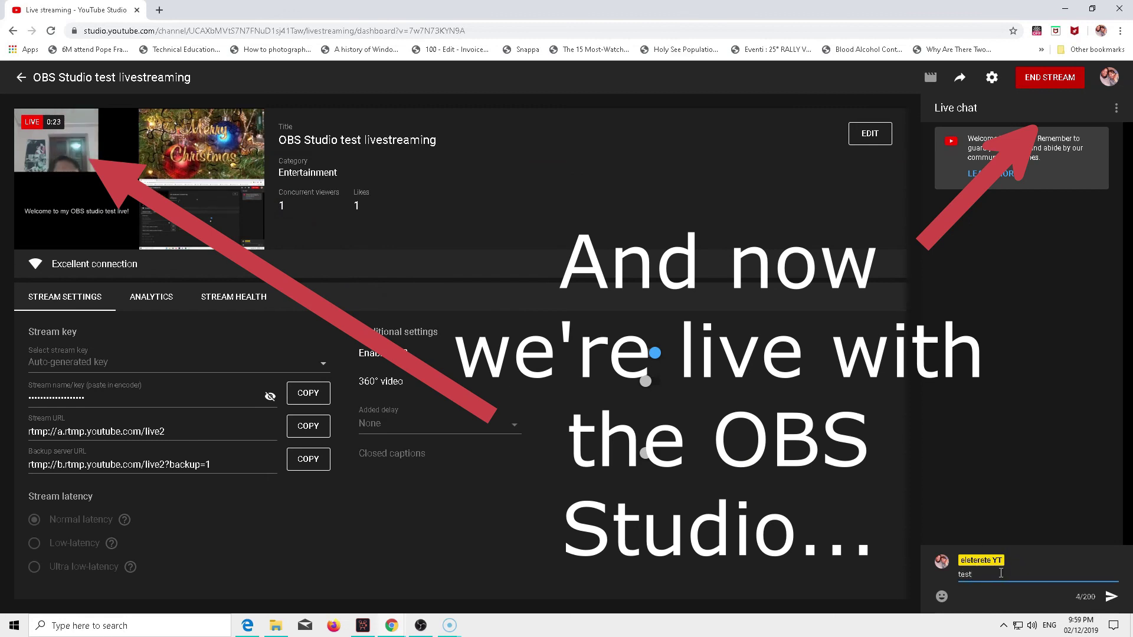
pyautogui.write('ing on')
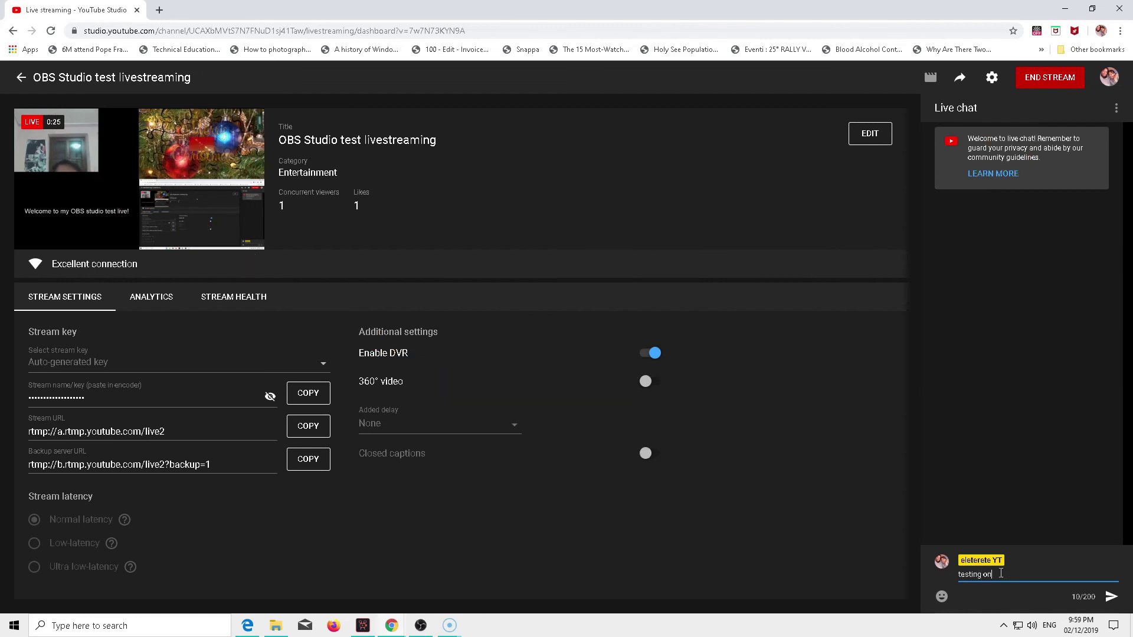
pyautogui.write('ly do')
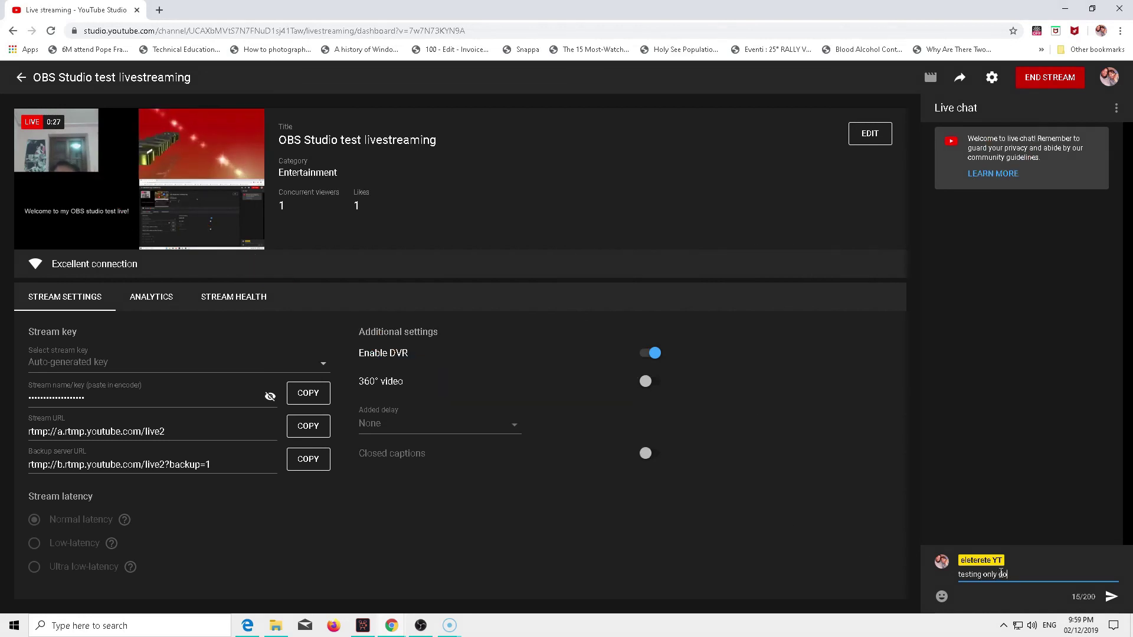
pyautogui.write(' not')
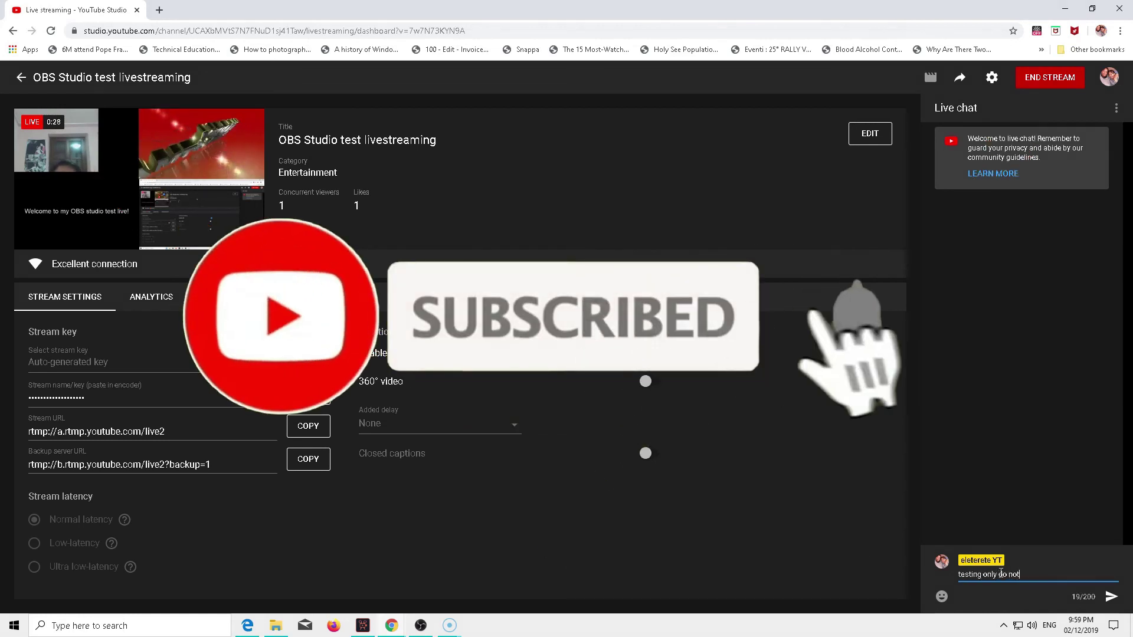
pyautogui.write(' reply')
pyautogui.press('Return')
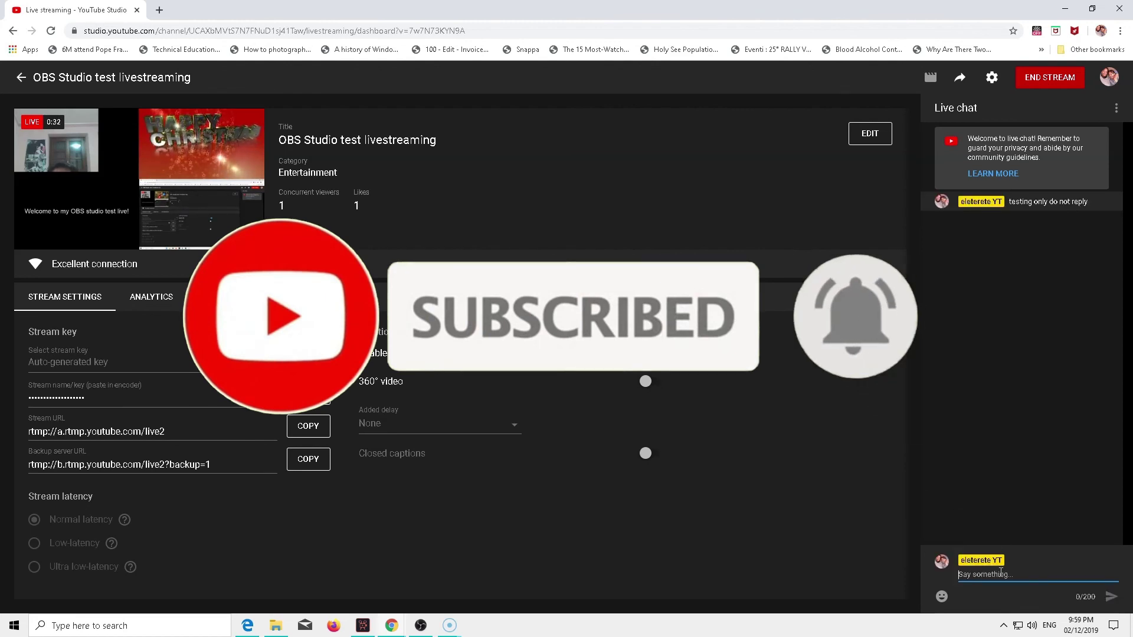